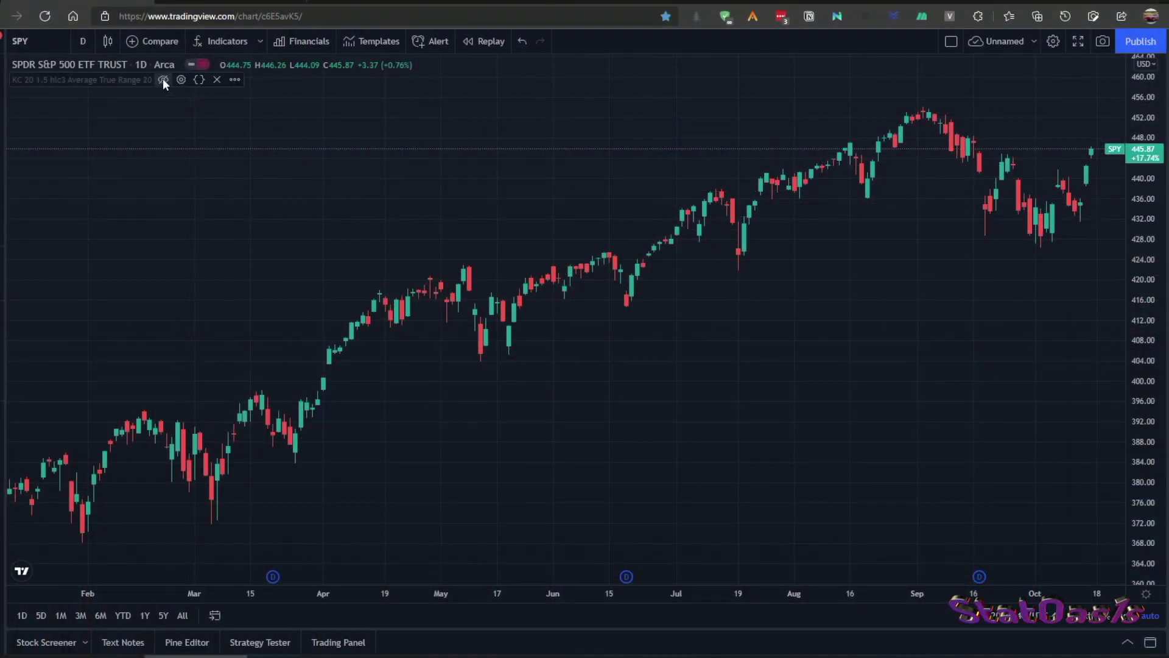
# Show the hidden Keltner Channel on the SPY chart and open its input settings
pyautogui.click(162, 79)
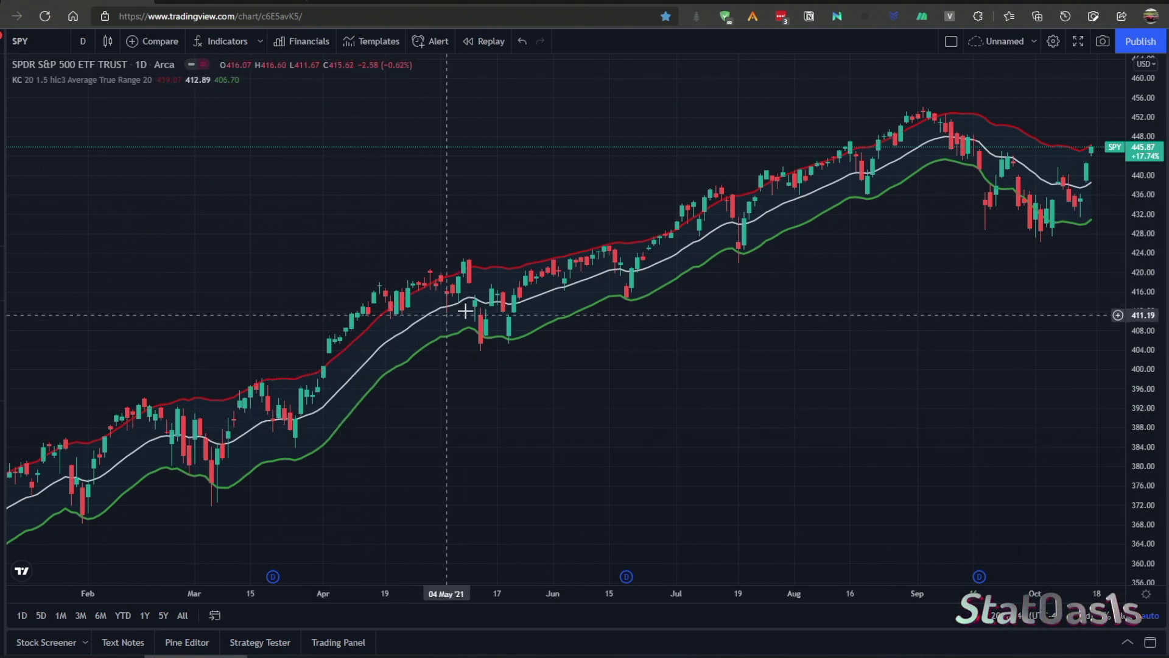
pyautogui.doubleClick(530, 271)
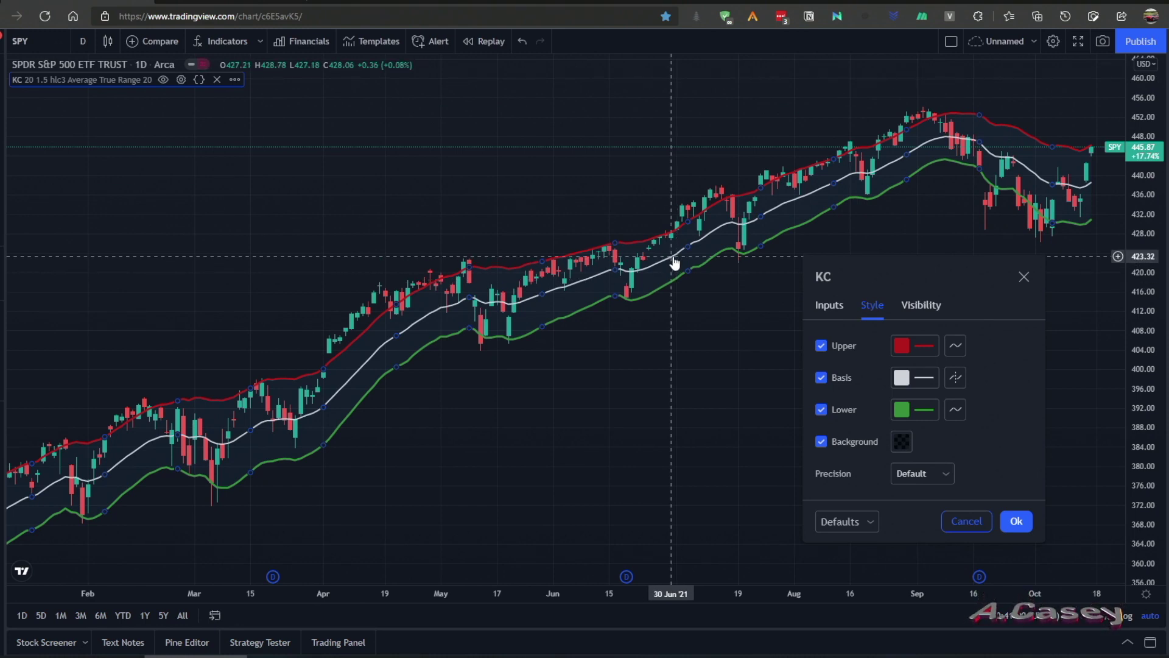
pyautogui.click(829, 304)
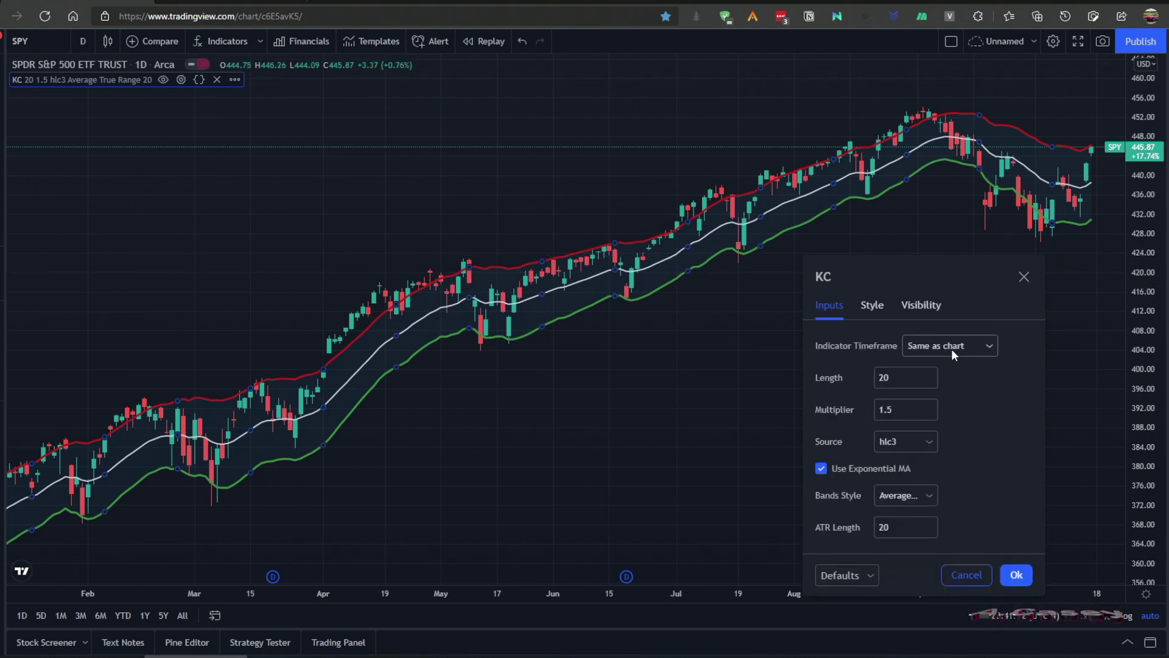
pyautogui.click(906, 379)
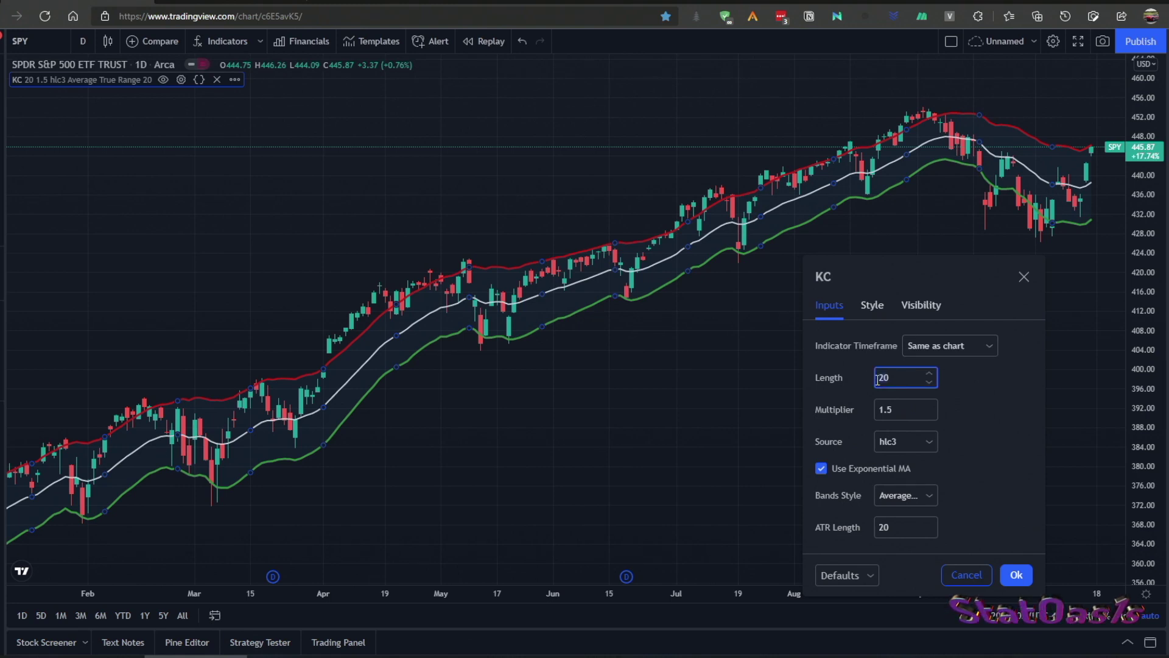
pyautogui.click(847, 468)
pyautogui.click(848, 470)
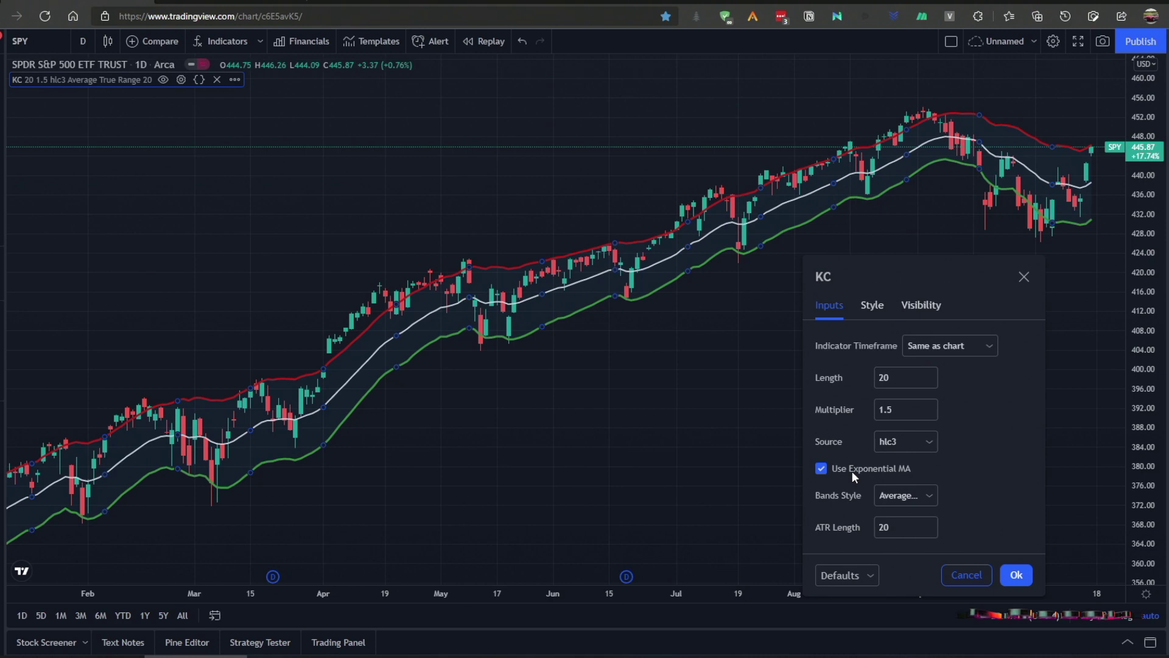
# Try a channel multiplier of 2, restore it to 1.5, and look through the available price sources
pyautogui.click(910, 409)
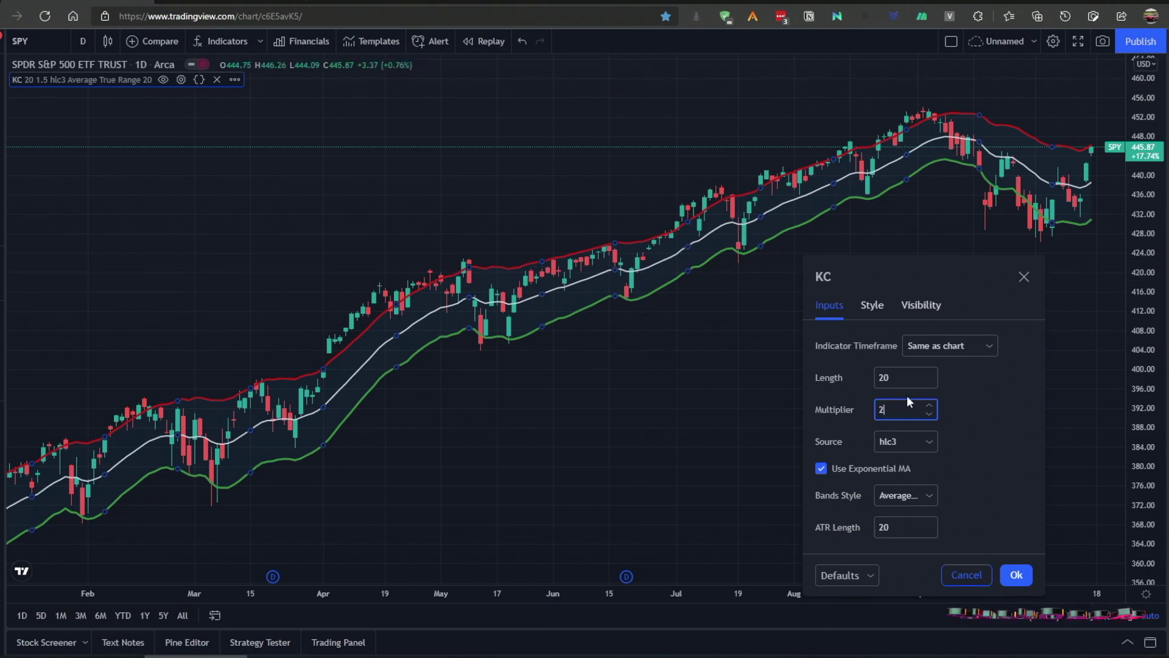
pyautogui.press('BackSpace')
pyautogui.write('1.5')
pyautogui.click(905, 378)
pyautogui.click(980, 458)
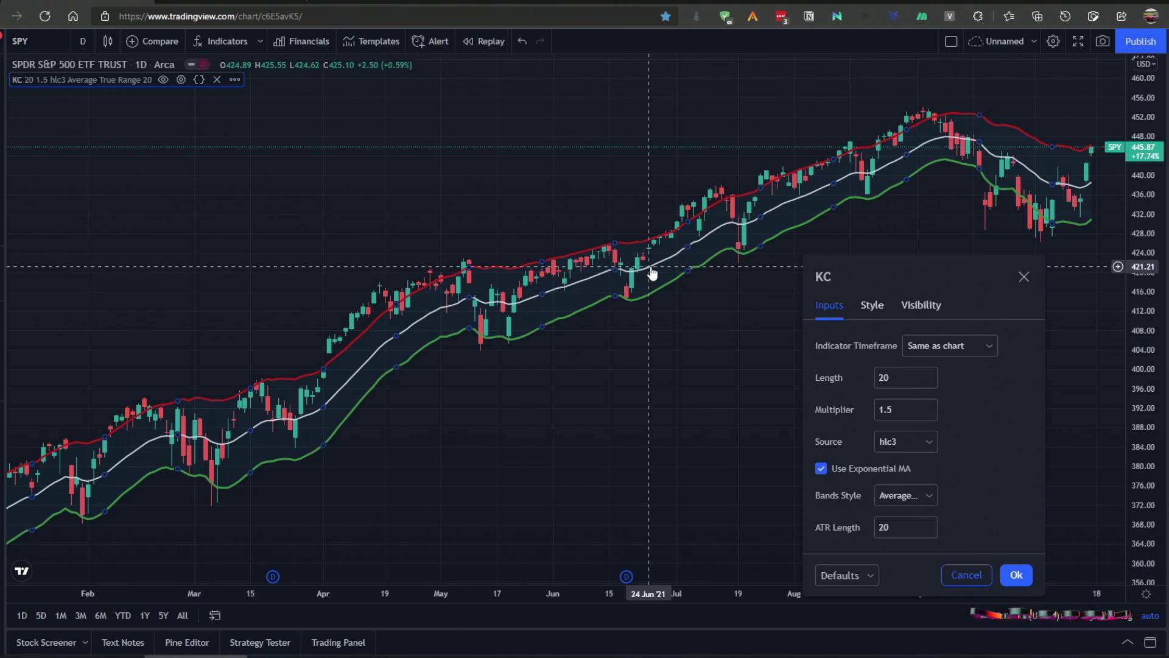
pyautogui.click(929, 442)
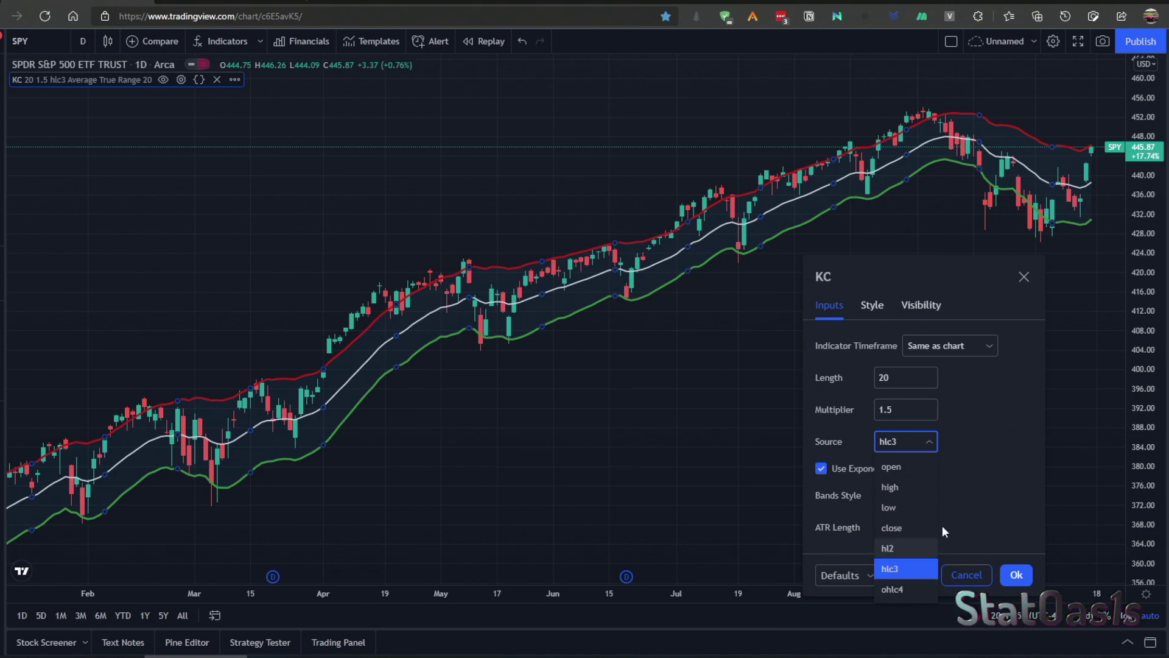
pyautogui.click(967, 493)
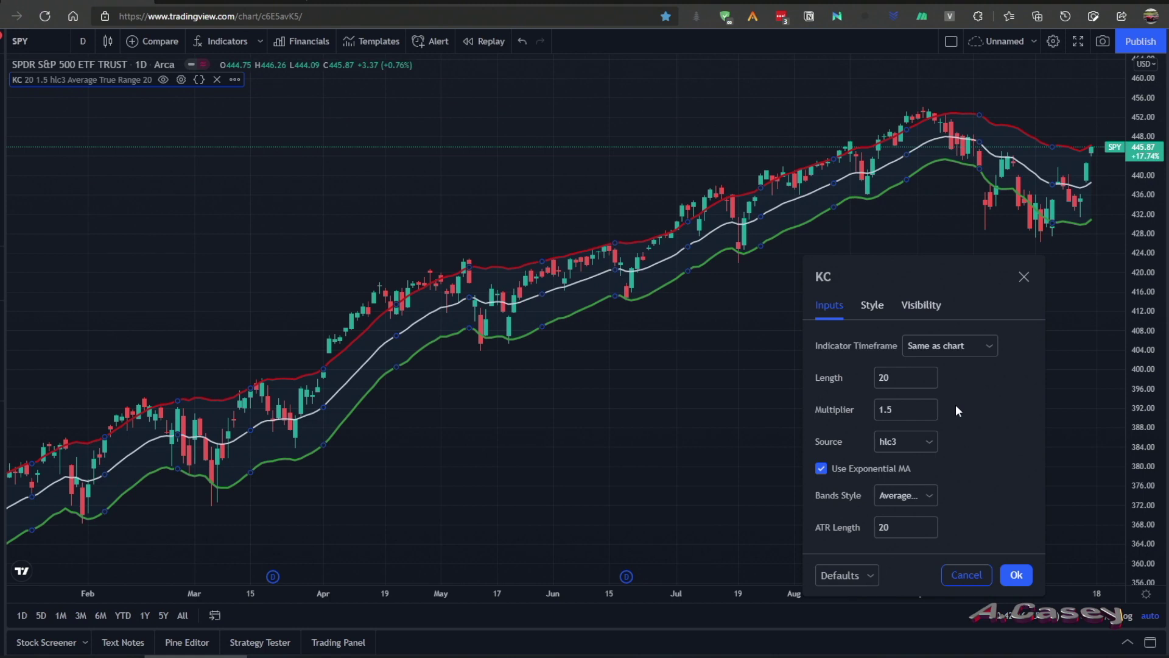
# Set the Keltner Channel multiplier to 1 and inspect the narrowed bands on the chart
pyautogui.click(901, 409)
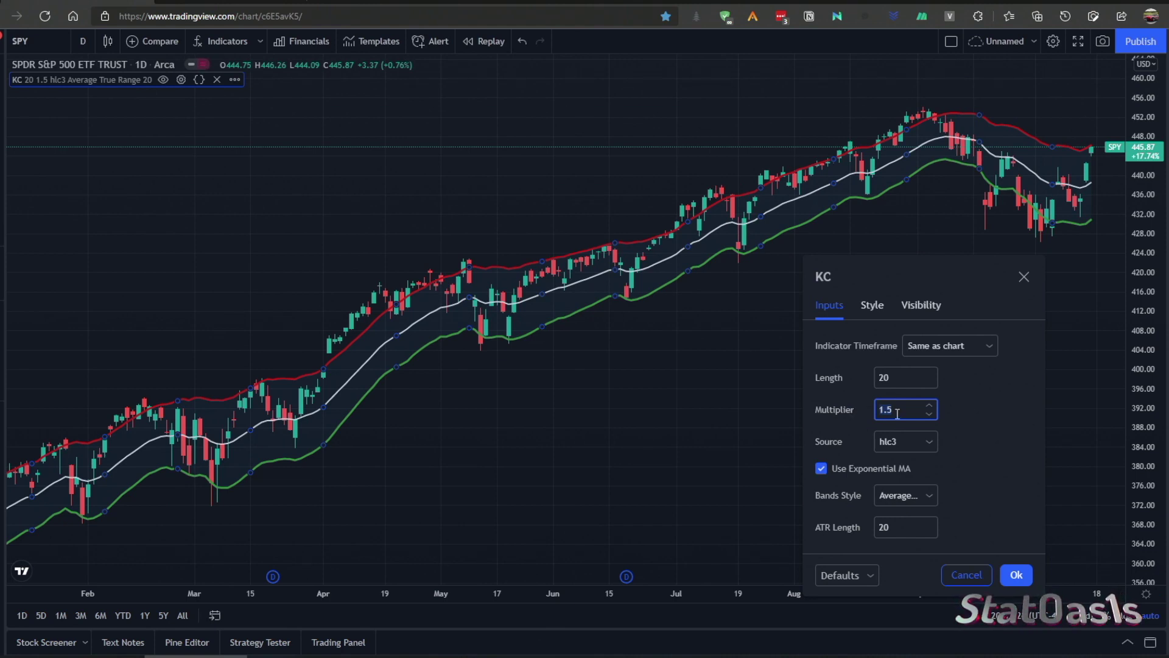
pyautogui.write('1')
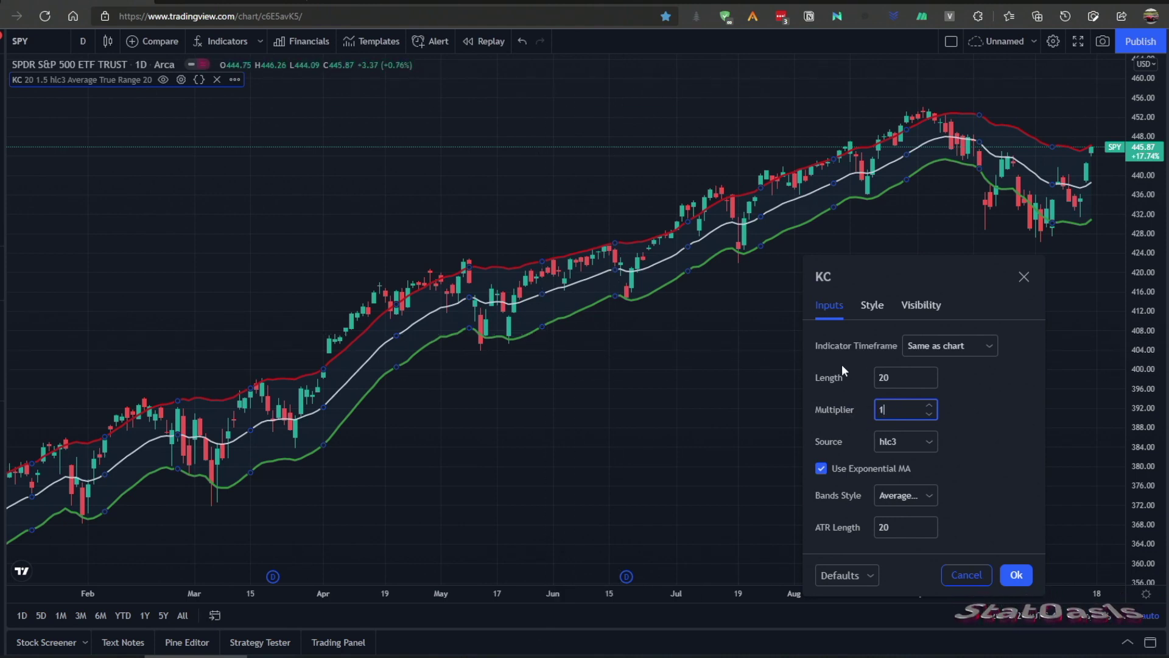
pyautogui.hotkey('shift', 'Tab')
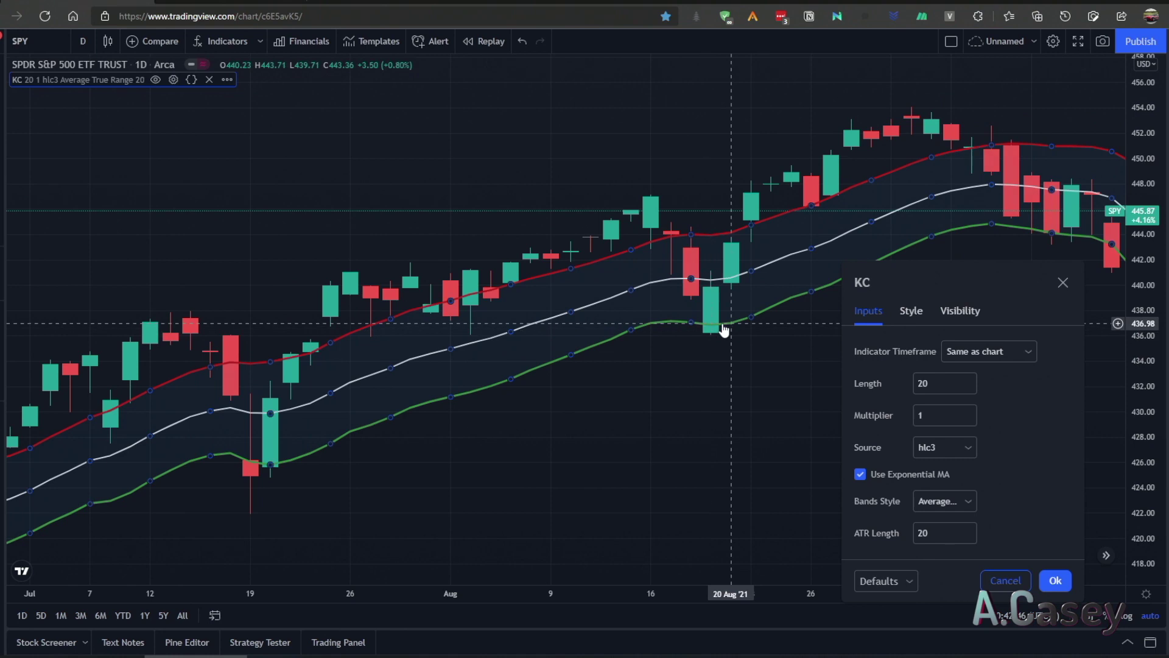
# Set the Keltner Channel multiplier to 1.5 and then to 1.2 to compare the band widths
pyautogui.click(936, 415)
pyautogui.write('.')
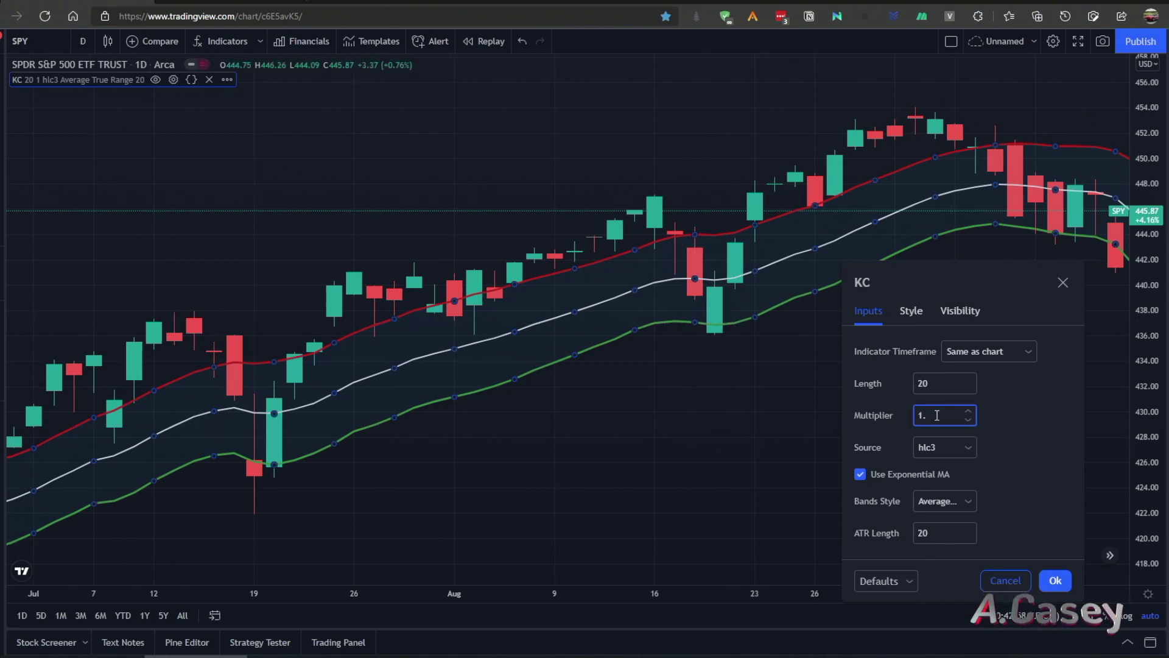
pyautogui.write('5')
pyautogui.click(940, 383)
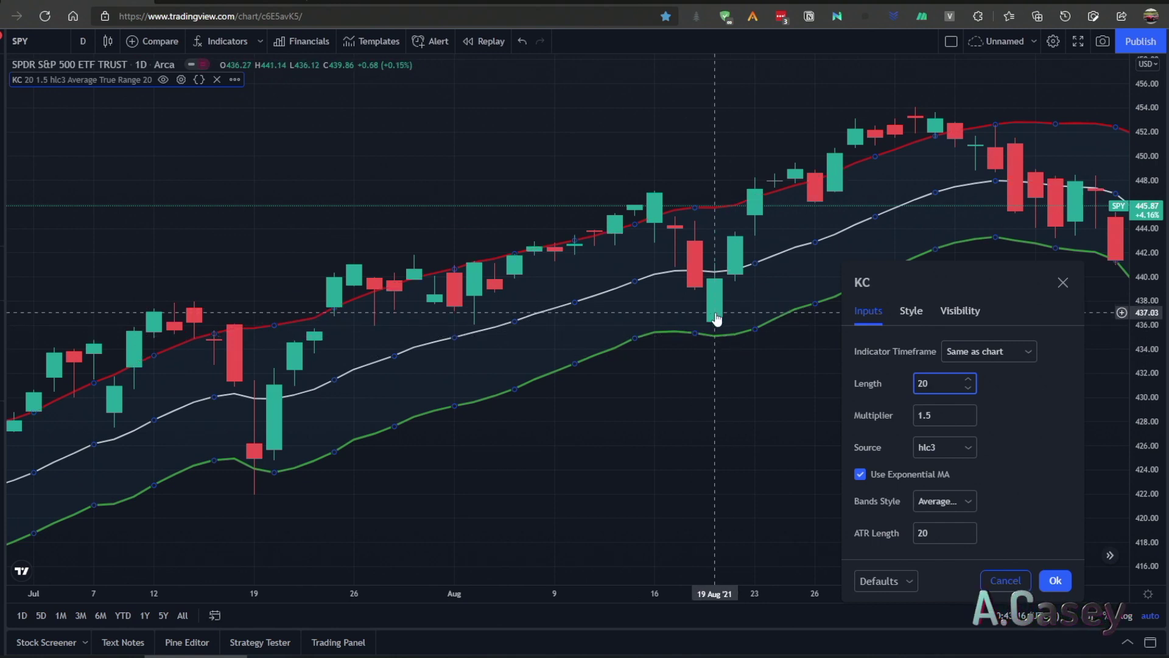
pyautogui.click(938, 413)
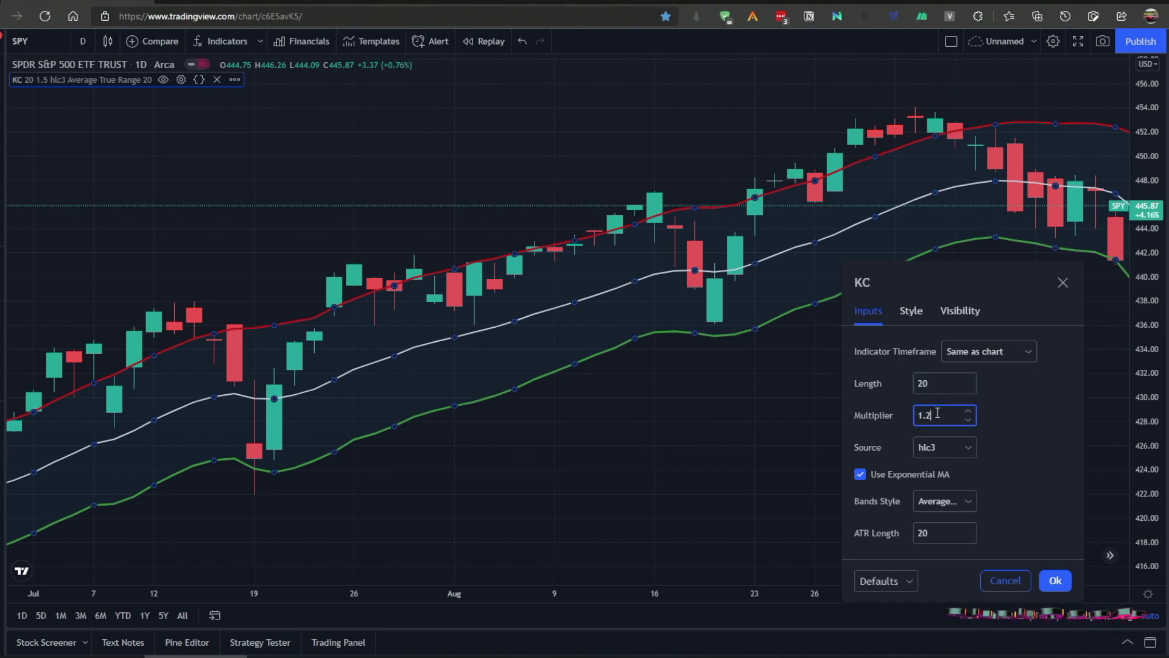
pyautogui.click(939, 383)
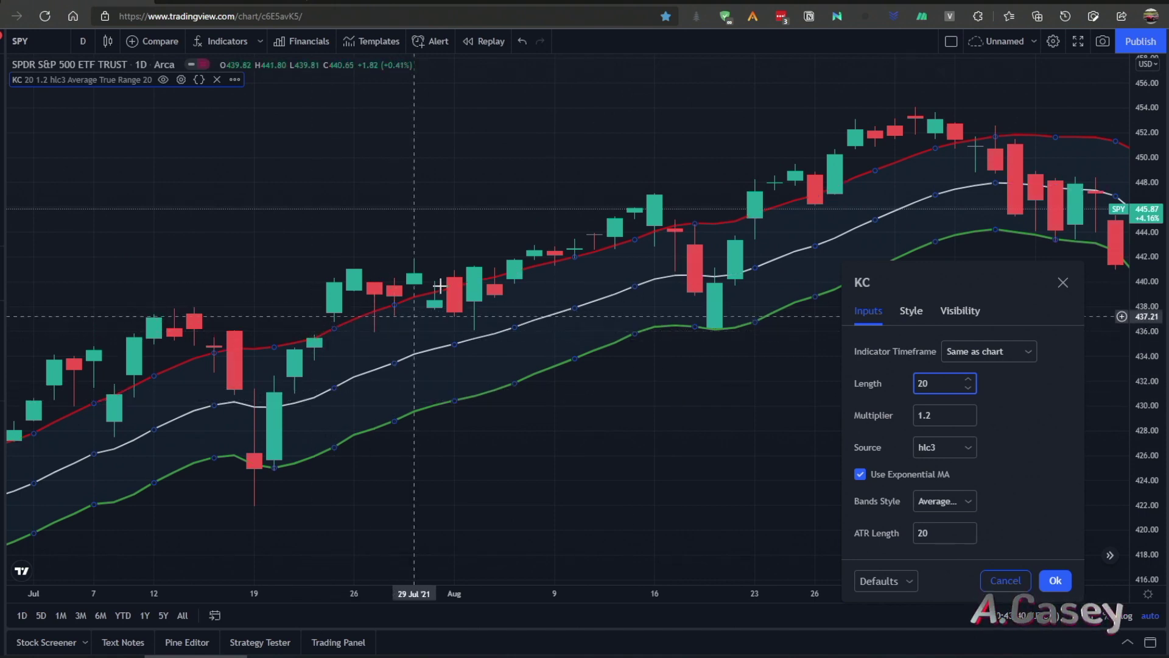
# Set the Keltner Channel multiplier to 2.5 and then to 2.2 to compare wider bands
pyautogui.click(913, 418)
pyautogui.press('BackSpace')
pyautogui.press('BackSpace')
pyautogui.press('BackSpace')
pyautogui.write('2.5')
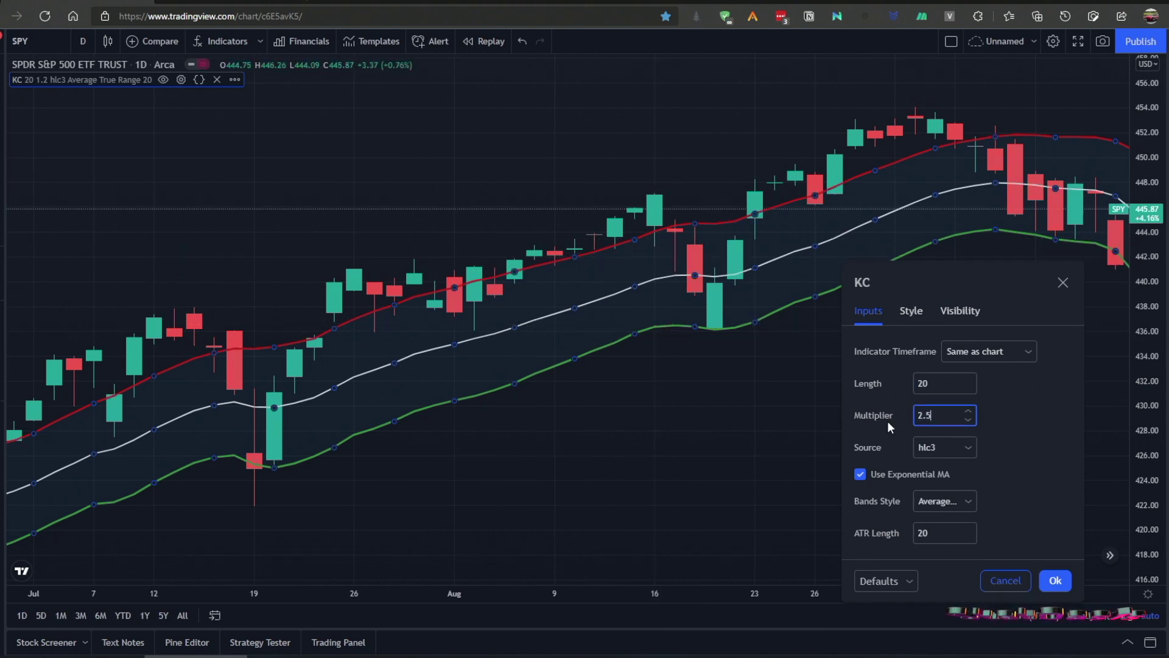
pyautogui.click(936, 384)
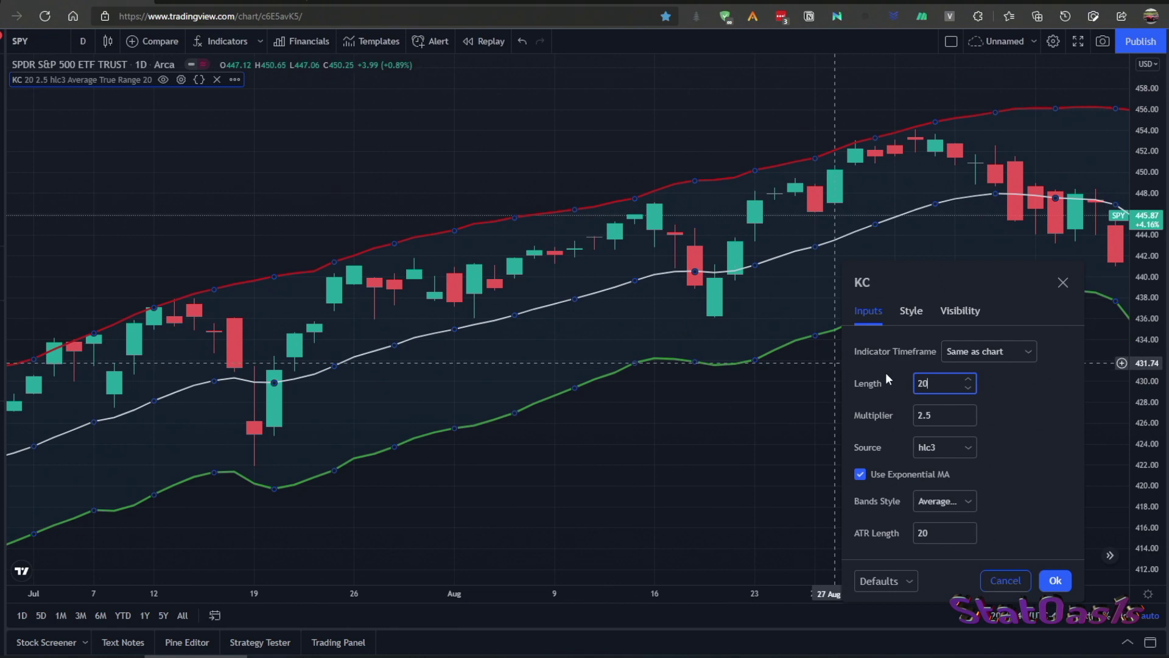
pyautogui.click(941, 418)
pyautogui.click(942, 386)
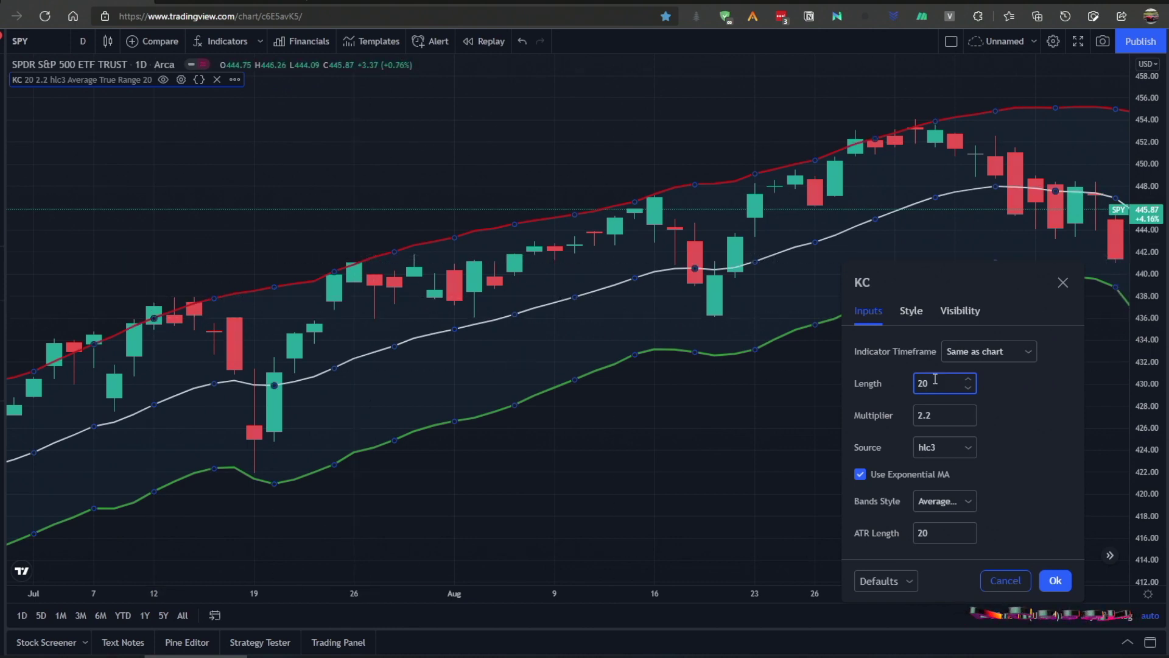
# Set the channel's ATR length to 5 and then to 50 to compare the band smoothness
pyautogui.click(930, 534)
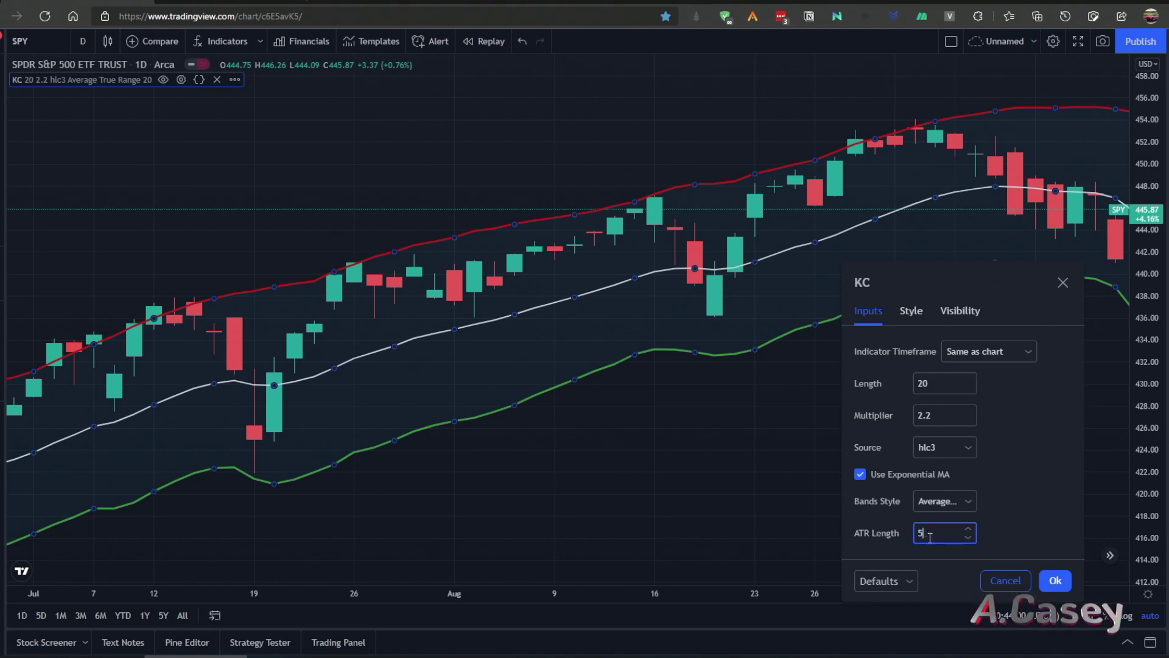
pyautogui.click(943, 419)
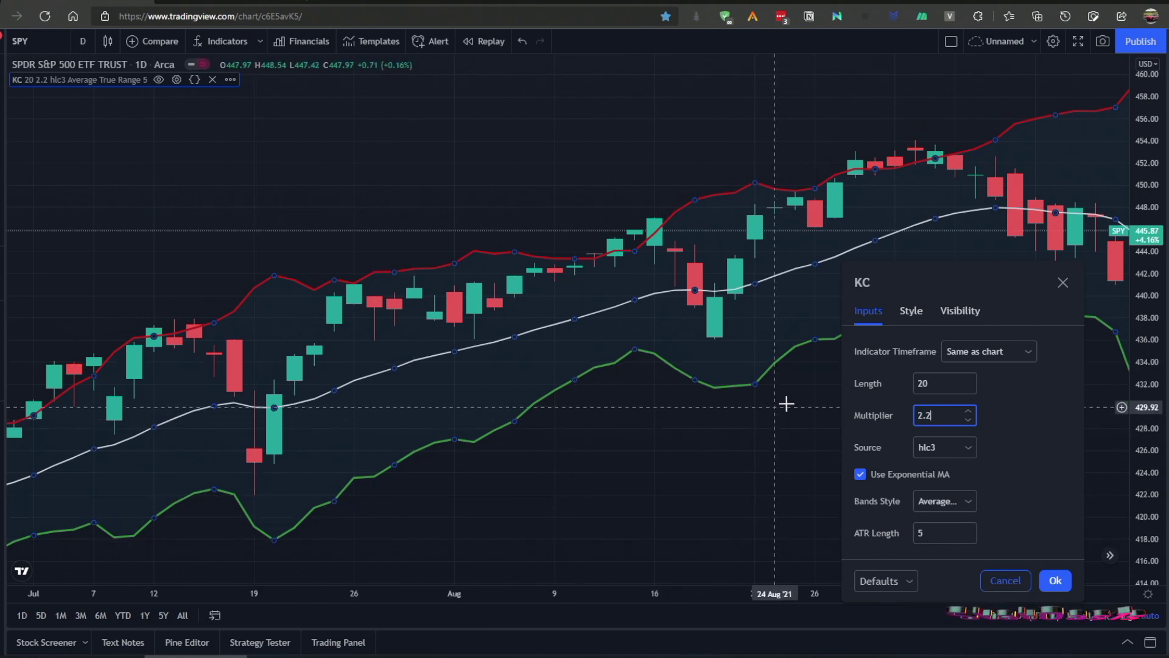
pyautogui.click(931, 529)
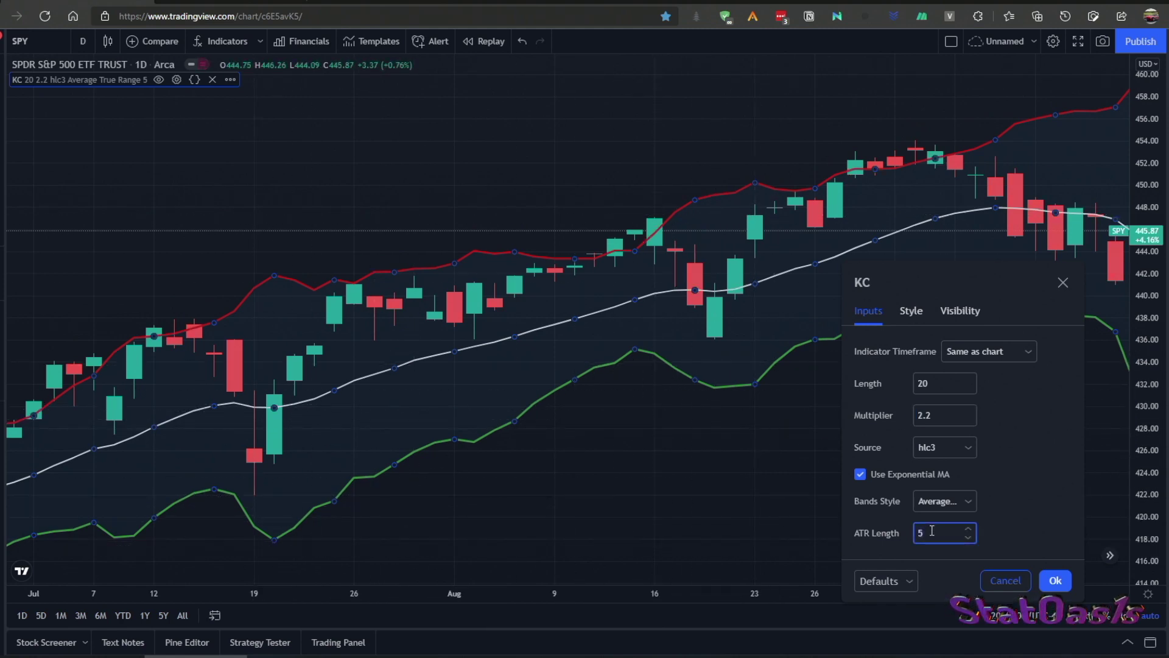
pyautogui.click(932, 383)
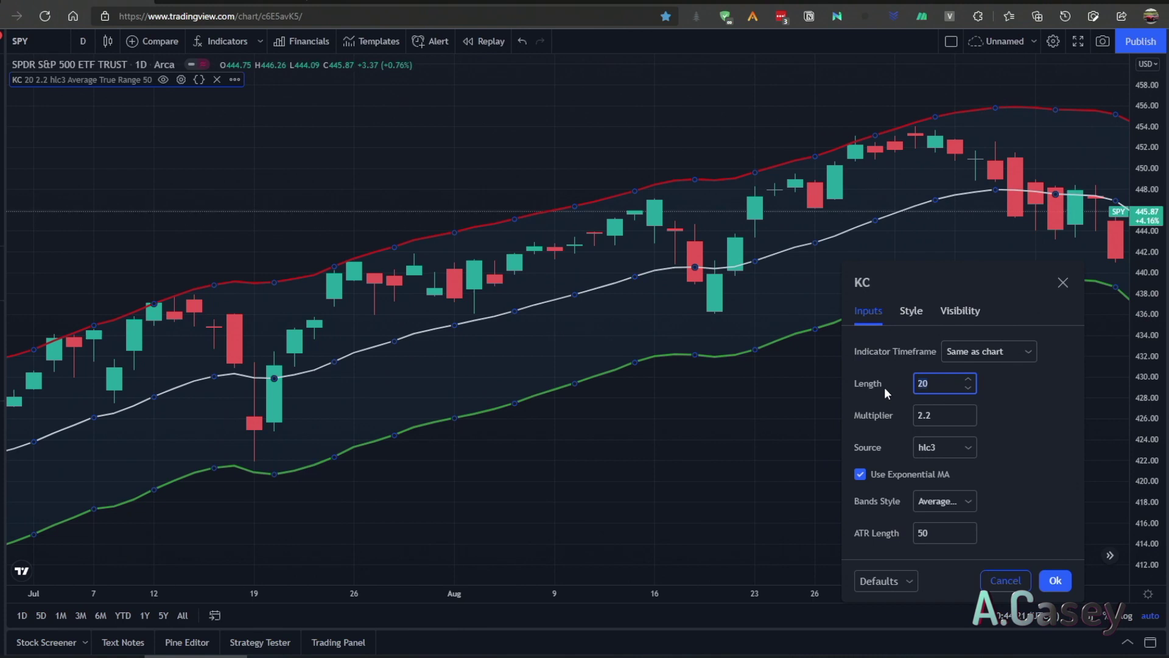
# Set the channel's moving average length to 5 and then to 50 to compare the basis line
pyautogui.write('5')
pyautogui.click(940, 408)
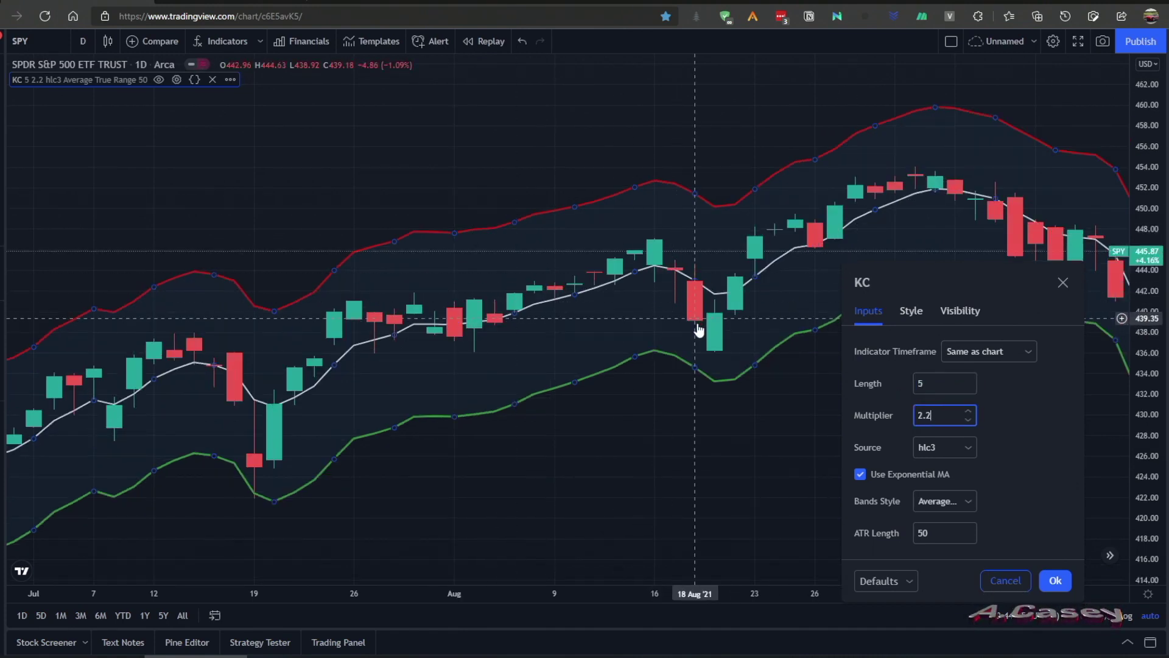
pyautogui.click(932, 382)
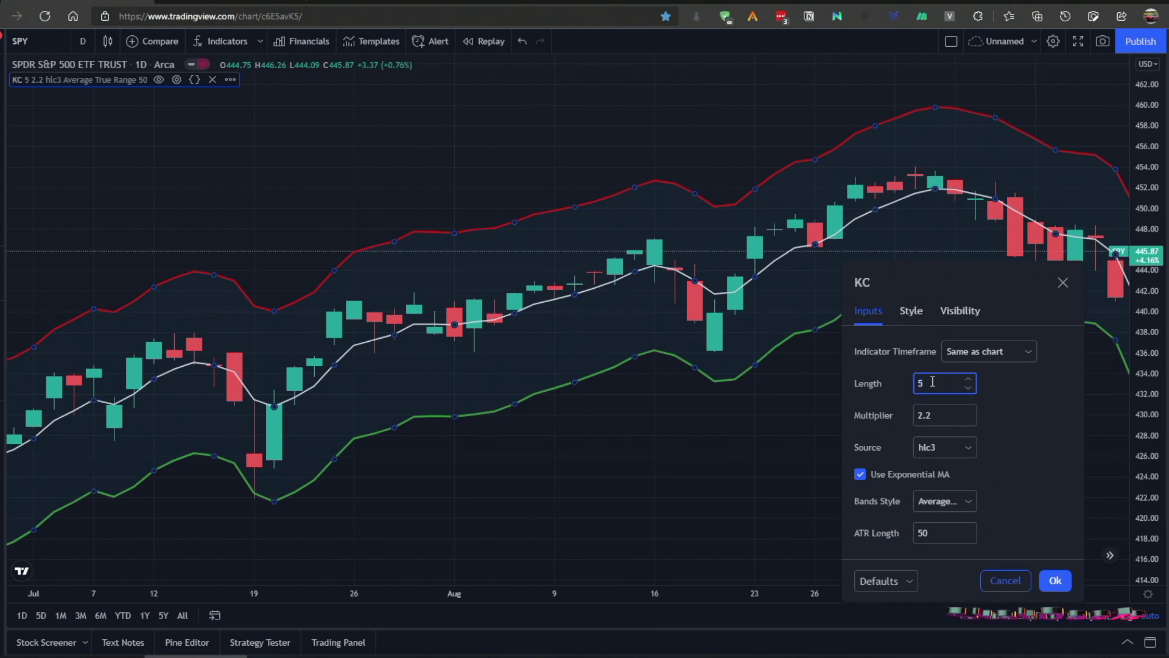
pyautogui.write('0')
pyautogui.click(942, 413)
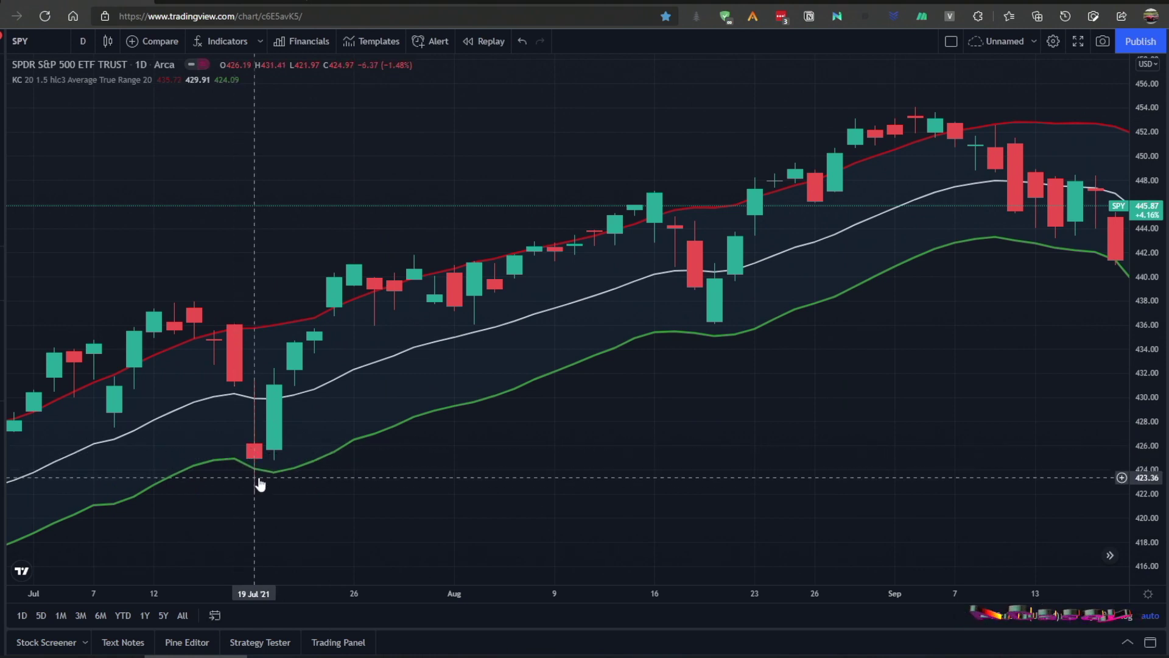
# Examine earlier SPY daily bars for drops to or below the lower Keltner band
pyautogui.scroll(-4, 363, 459)
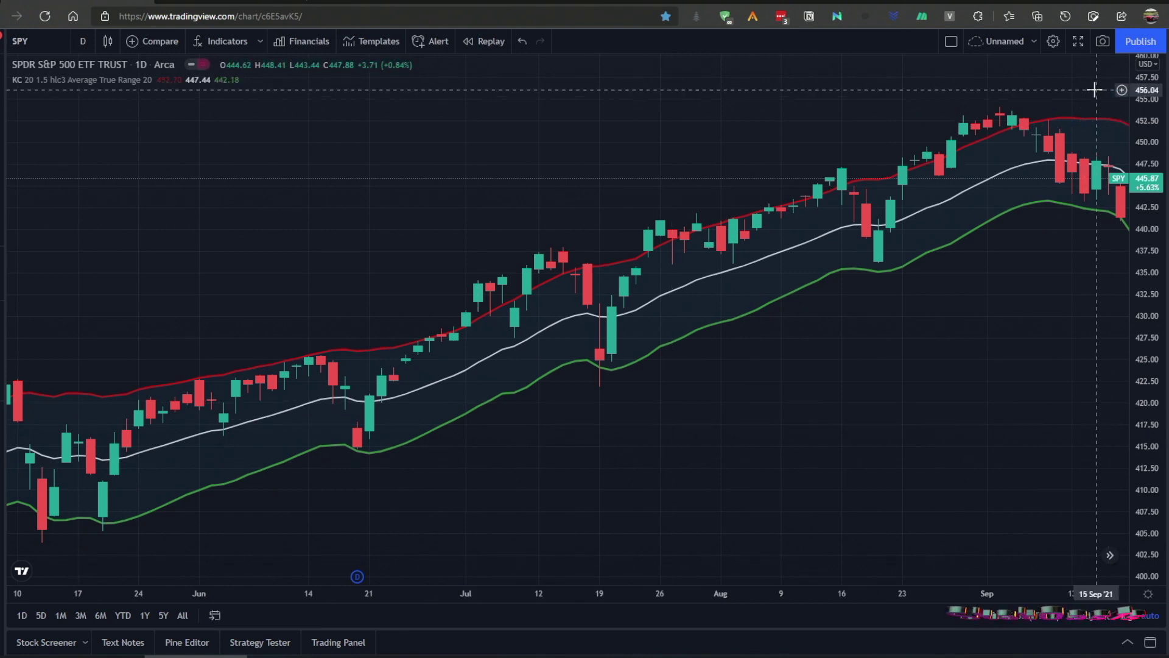
pyautogui.moveTo(447, 478); pyautogui.dragTo(971, 501)
pyautogui.moveTo(365, 475); pyautogui.dragTo(754, 509)
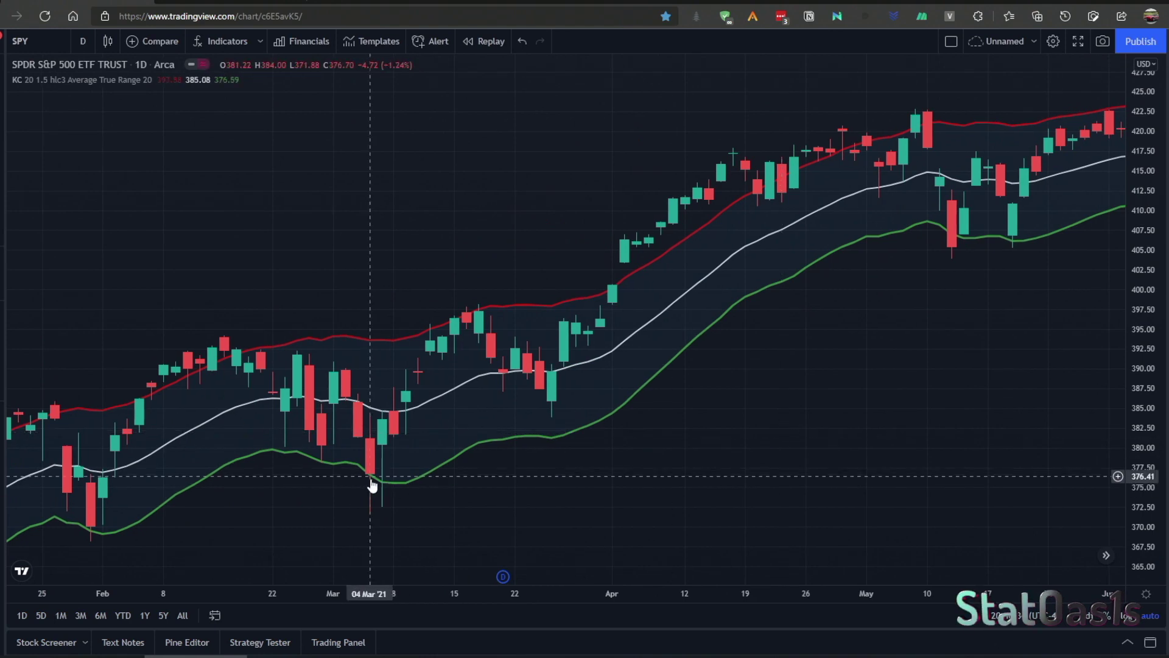
pyautogui.moveTo(176, 483); pyautogui.dragTo(704, 483)
pyautogui.moveTo(348, 420); pyautogui.dragTo(825, 413)
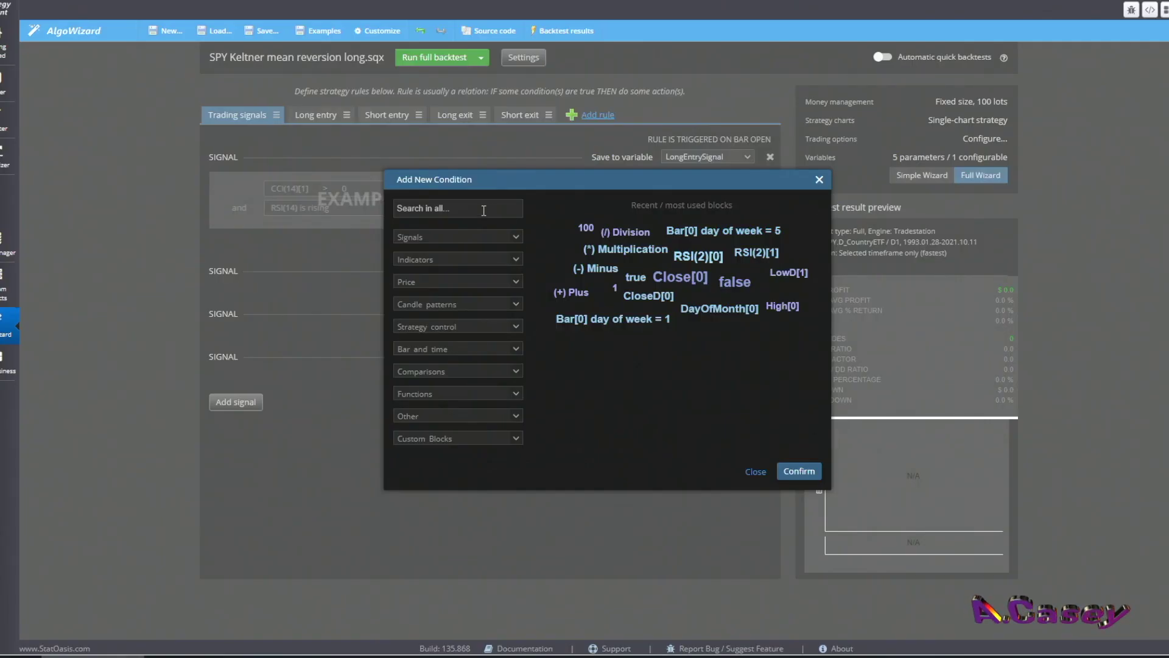
# In AlgoWizard, search the condition blocks for "kelt" and choose "(KC) Bar closes below Lower band" as the new condition
pyautogui.click(484, 210)
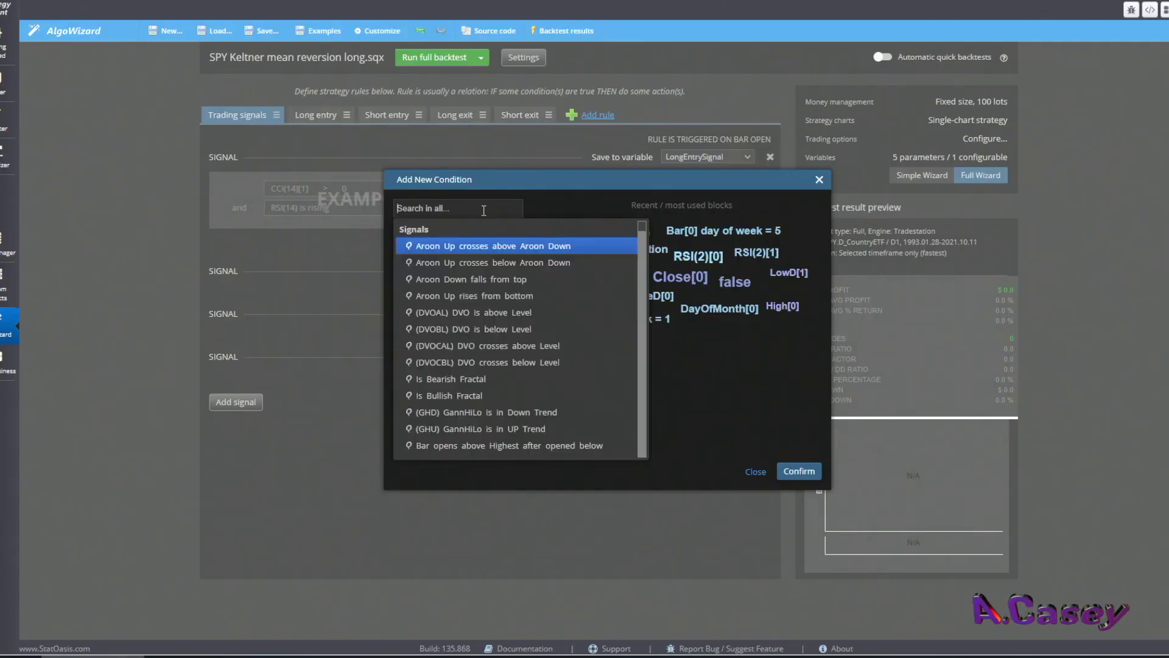
pyautogui.write('kelt')
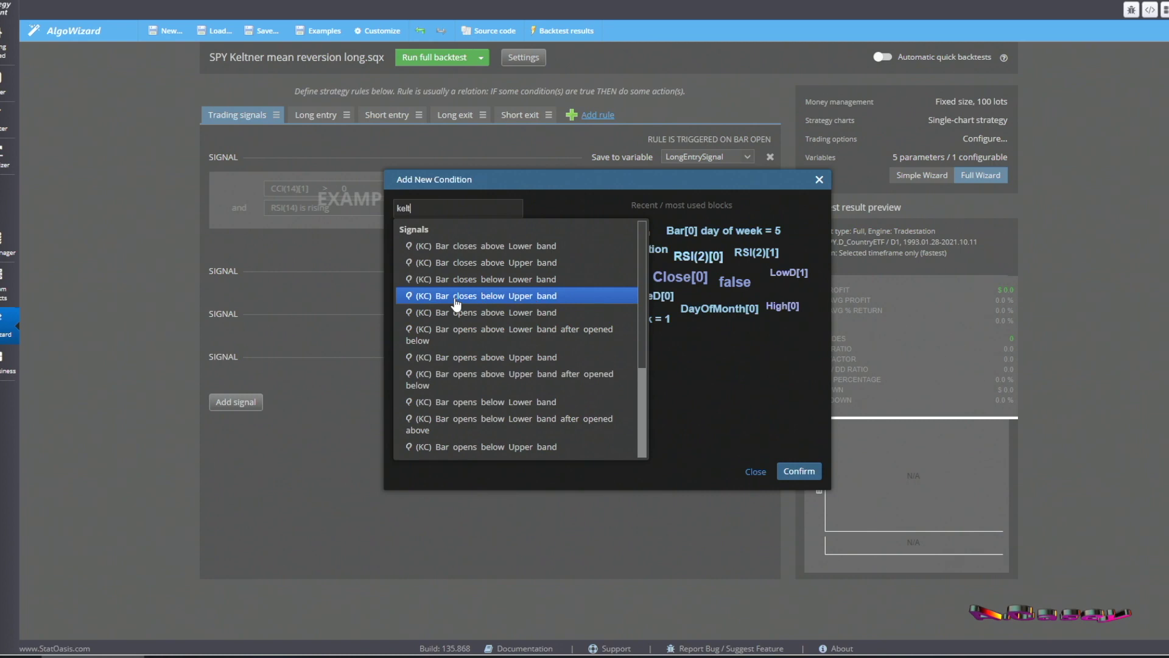
pyautogui.click(480, 278)
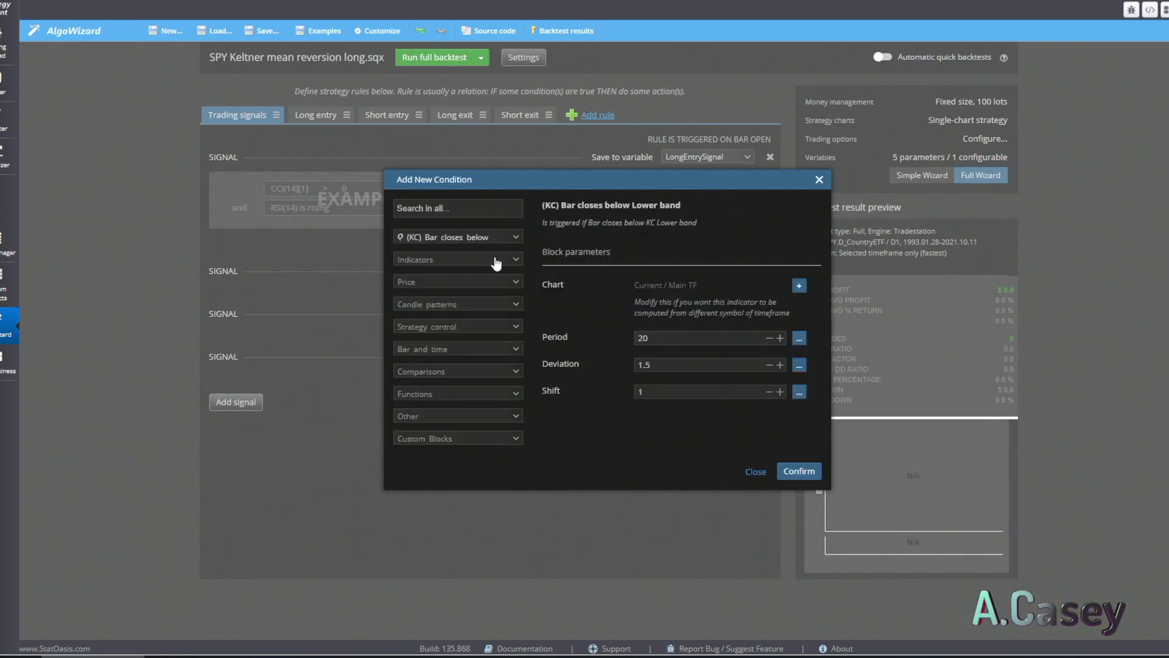
# Check the period and deviation of the Keltner lower-band condition and set its shift to 0
pyautogui.click(637, 337)
pyautogui.doubleClick(640, 337)
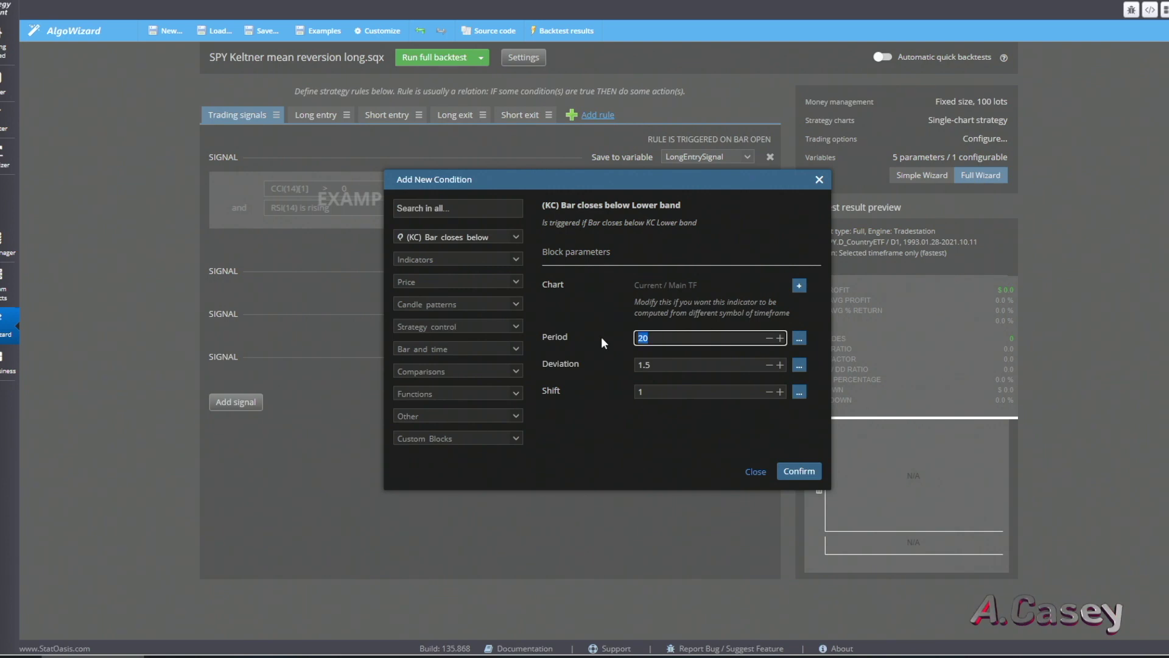
pyautogui.doubleClick(661, 365)
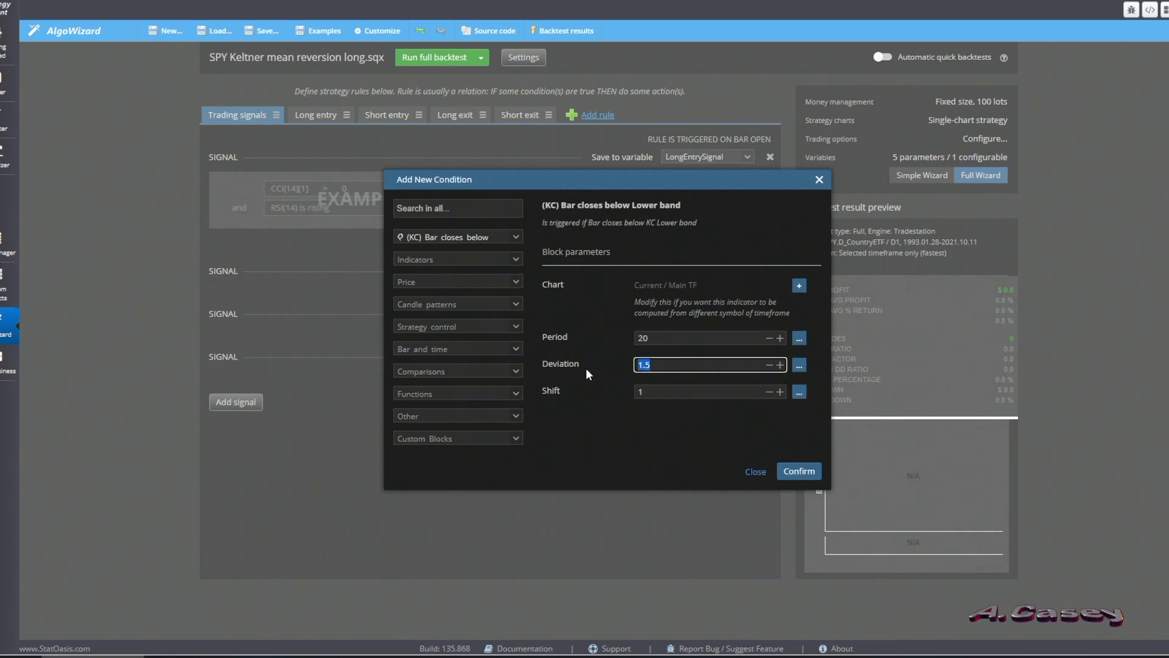
pyautogui.click(769, 391)
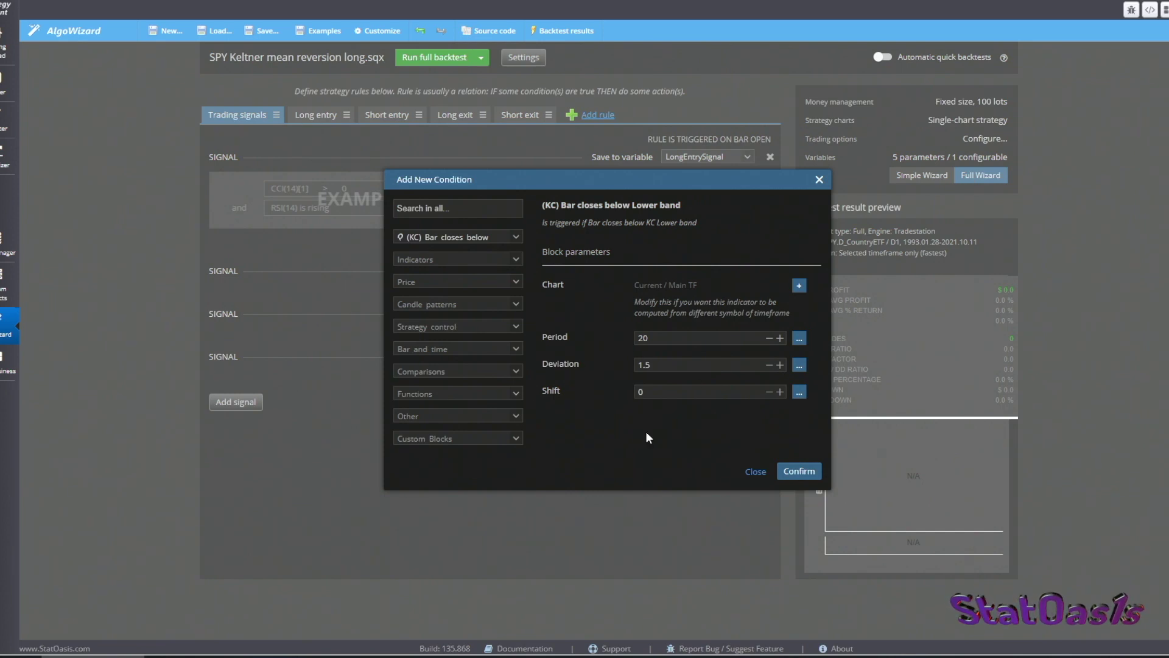
# Add the Keltner lower-band condition to the long entry signal with period 20 and deviation 1.5
pyautogui.doubleClick(664, 338)
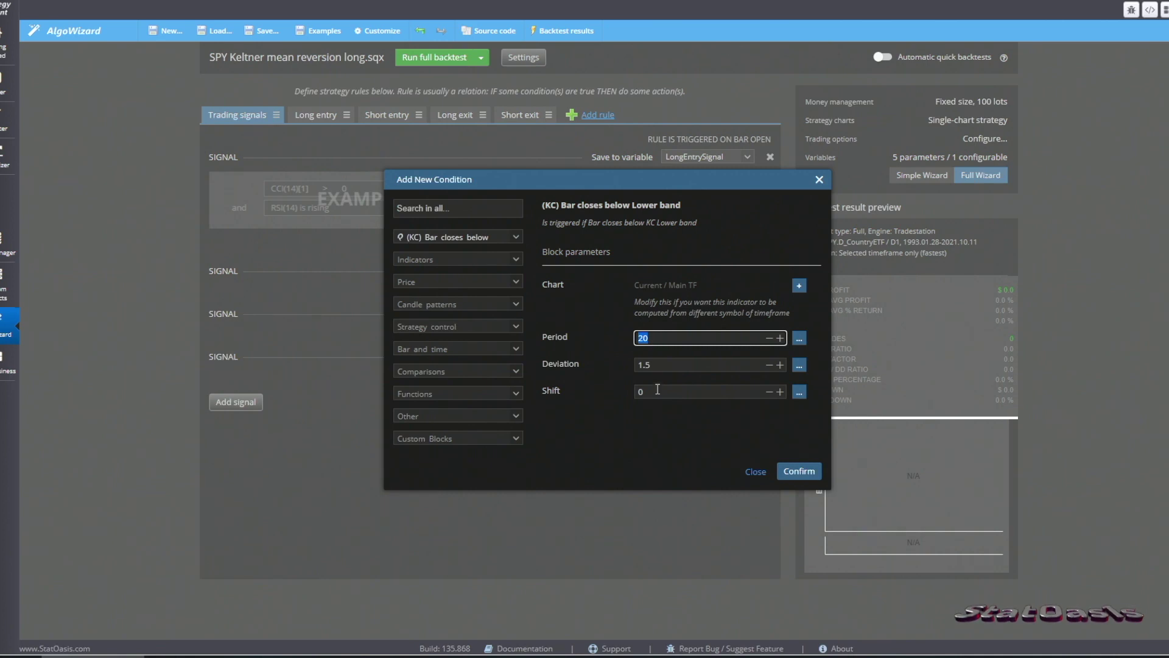
pyautogui.click(794, 473)
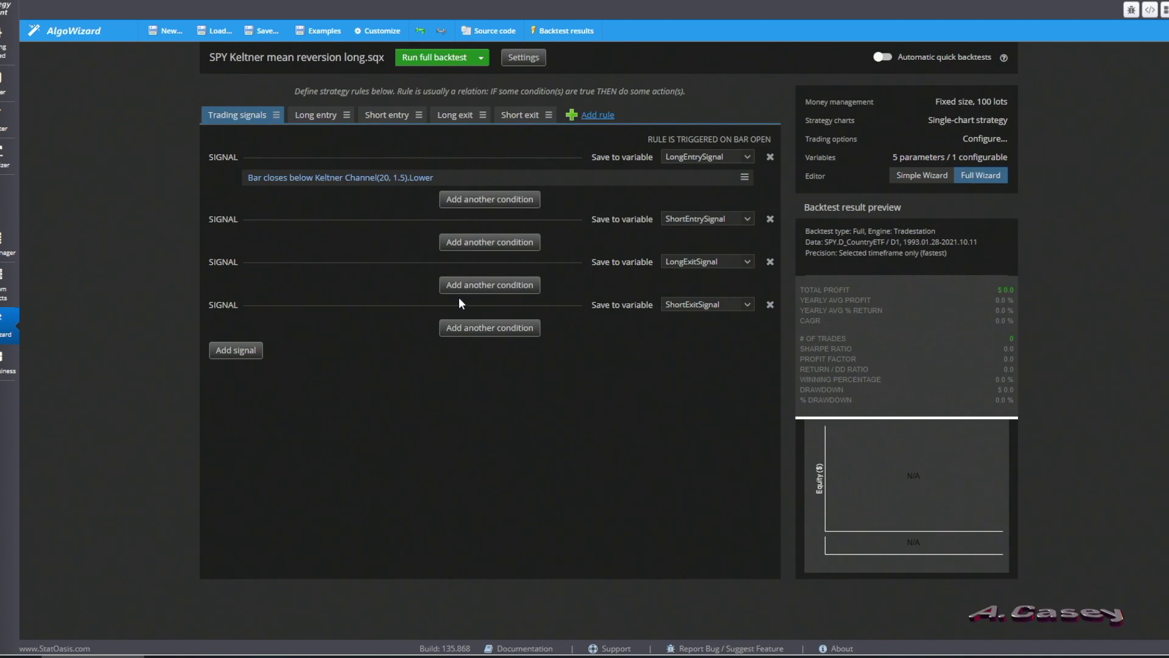
# Add a long exit condition of CloseD[0] > EMA(20)[0], with the exponential moving average computed from the Typical price
pyautogui.click(467, 286)
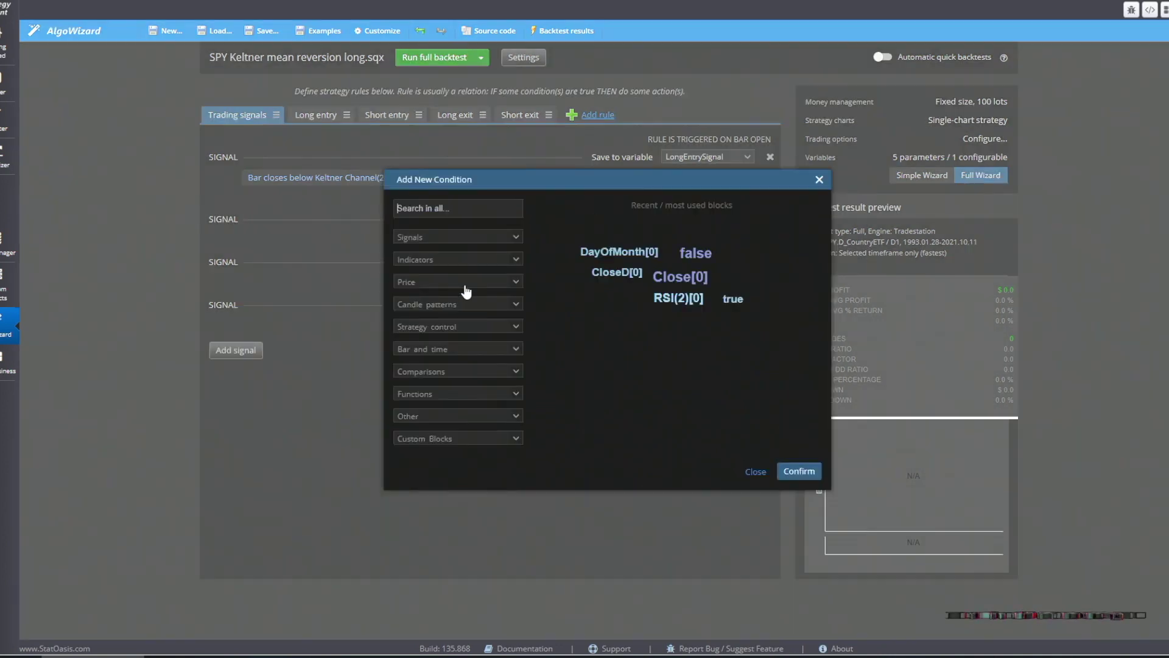
pyautogui.click(609, 272)
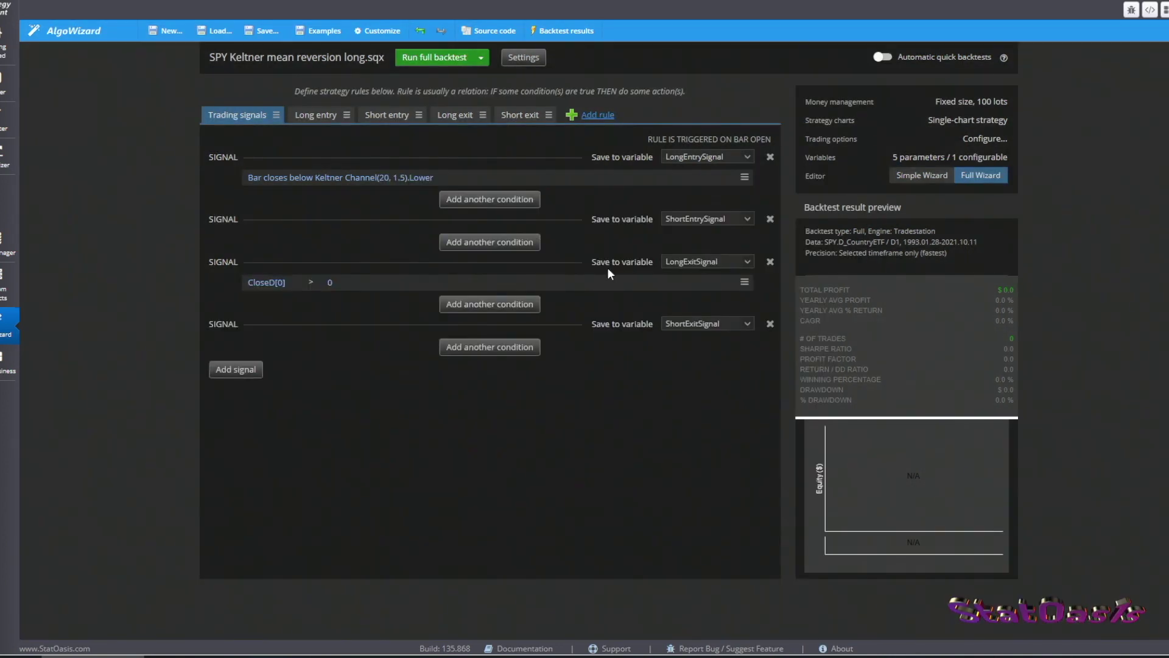
pyautogui.click(352, 281)
pyautogui.click(457, 260)
pyautogui.click(448, 232)
pyautogui.click(709, 338)
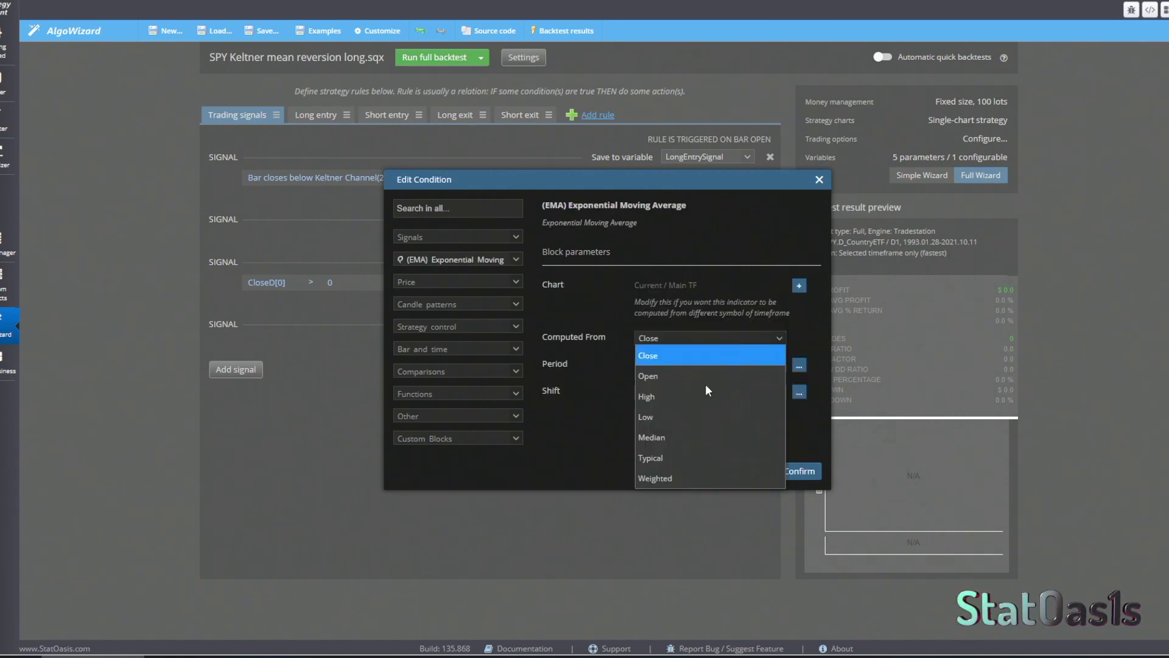
pyautogui.click(688, 459)
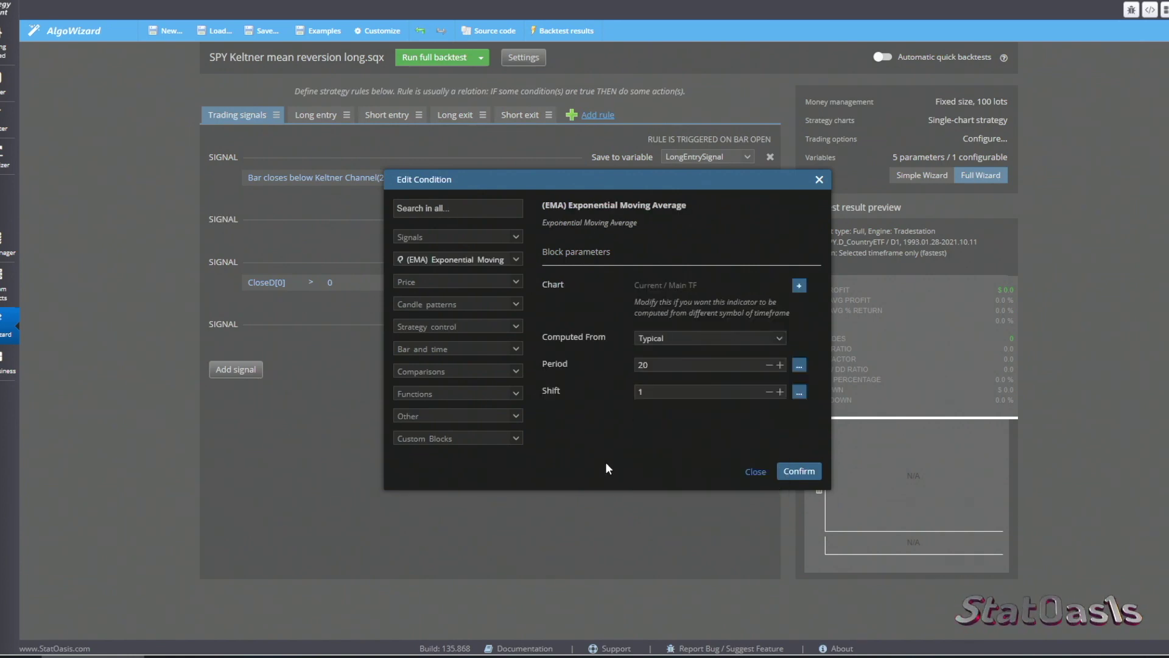
pyautogui.click(799, 471)
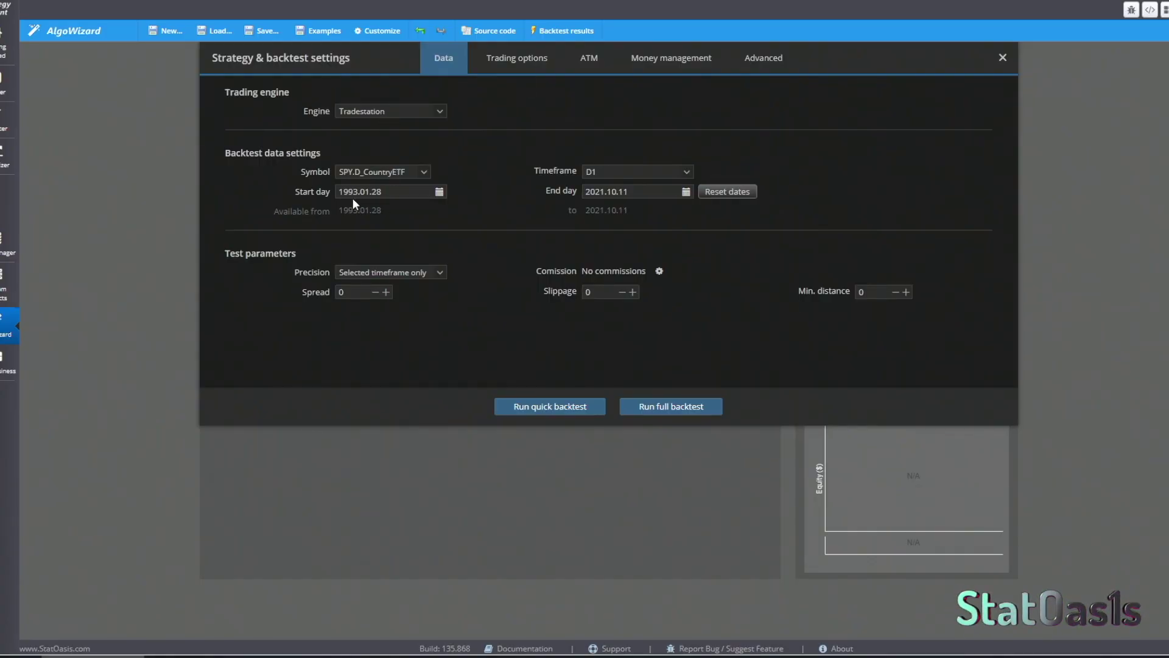
# Check the money management settings and run a full backtest of the mean reversion strategy
pyautogui.click(683, 62)
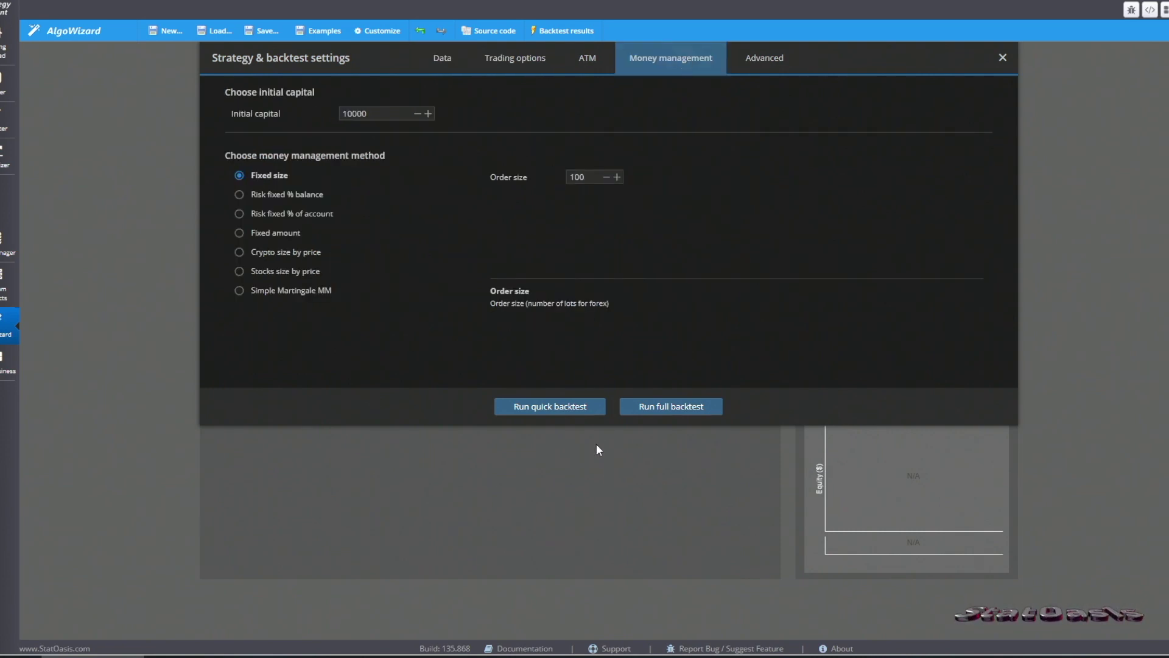
pyautogui.click(611, 499)
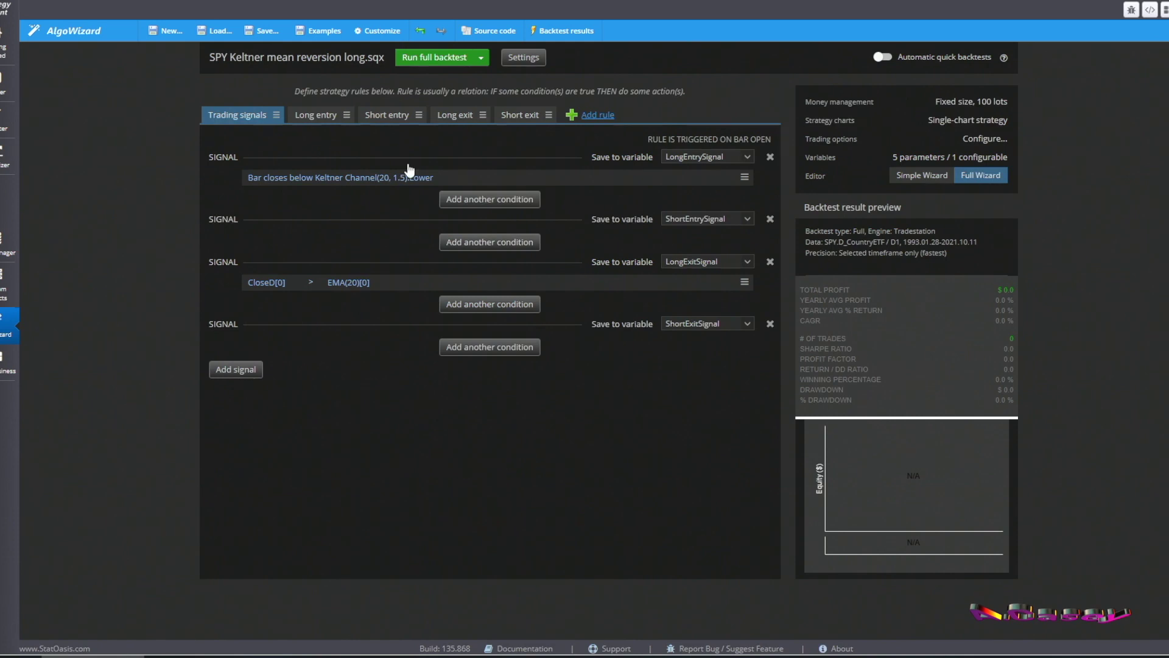
pyautogui.click(481, 59)
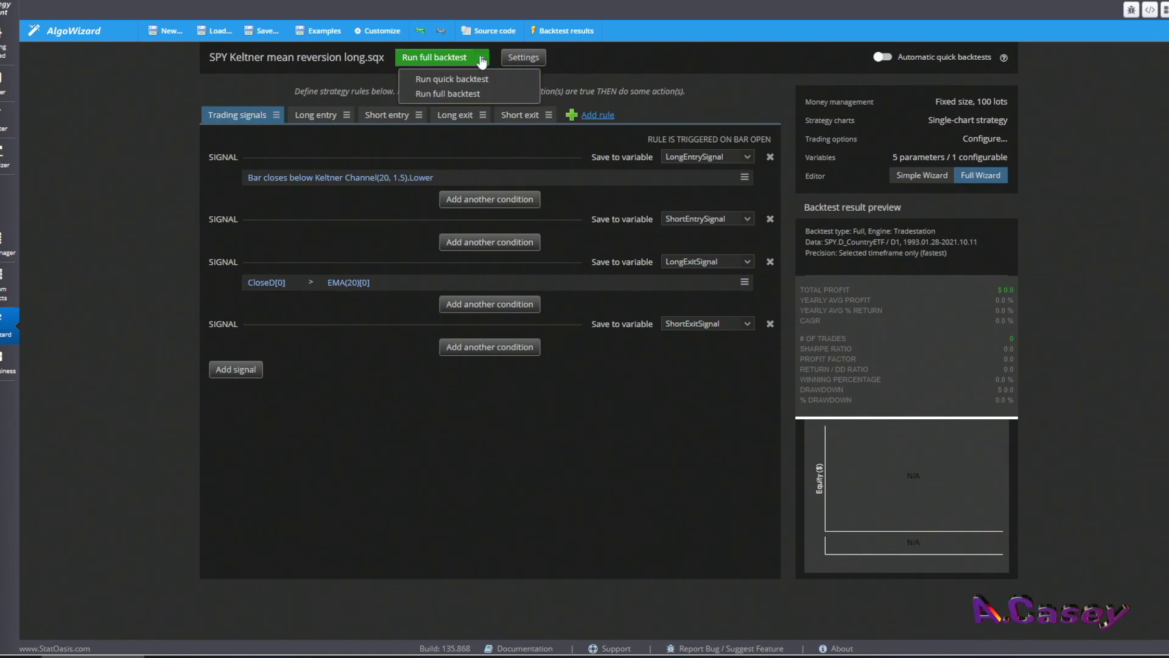
pyautogui.click(469, 93)
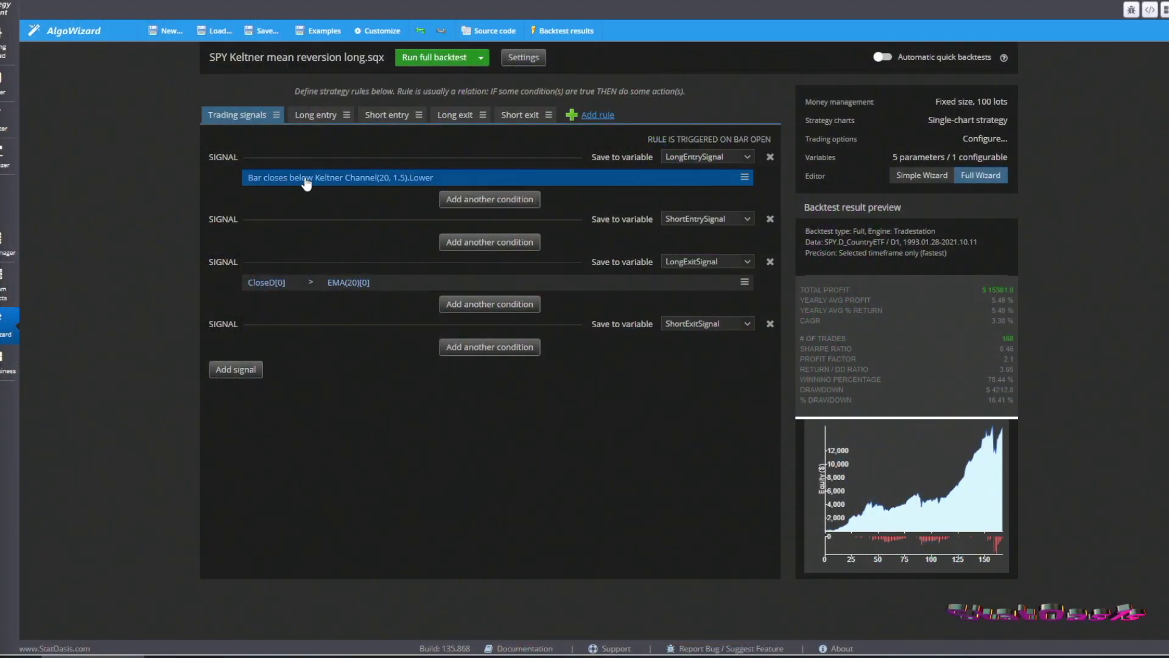
# Replace the long exit condition with "(KC) Bar closes above Upper band" at period 20 and deviation 1.5, and rerun the full backtest
pyautogui.click(472, 306)
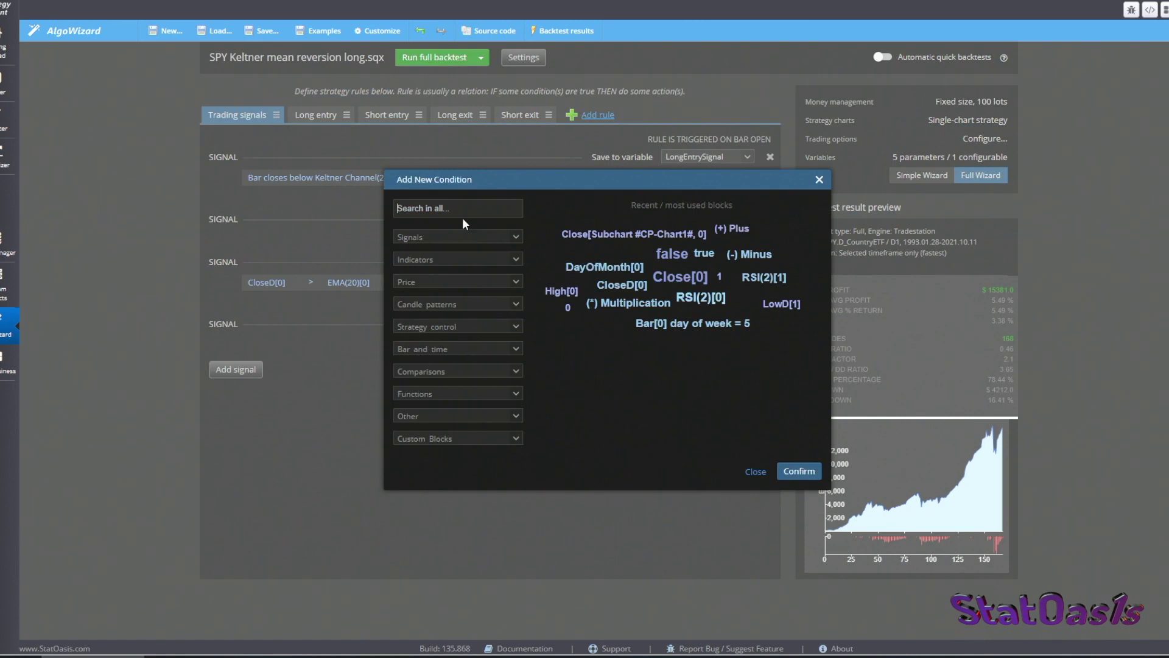
pyautogui.write('kelt')
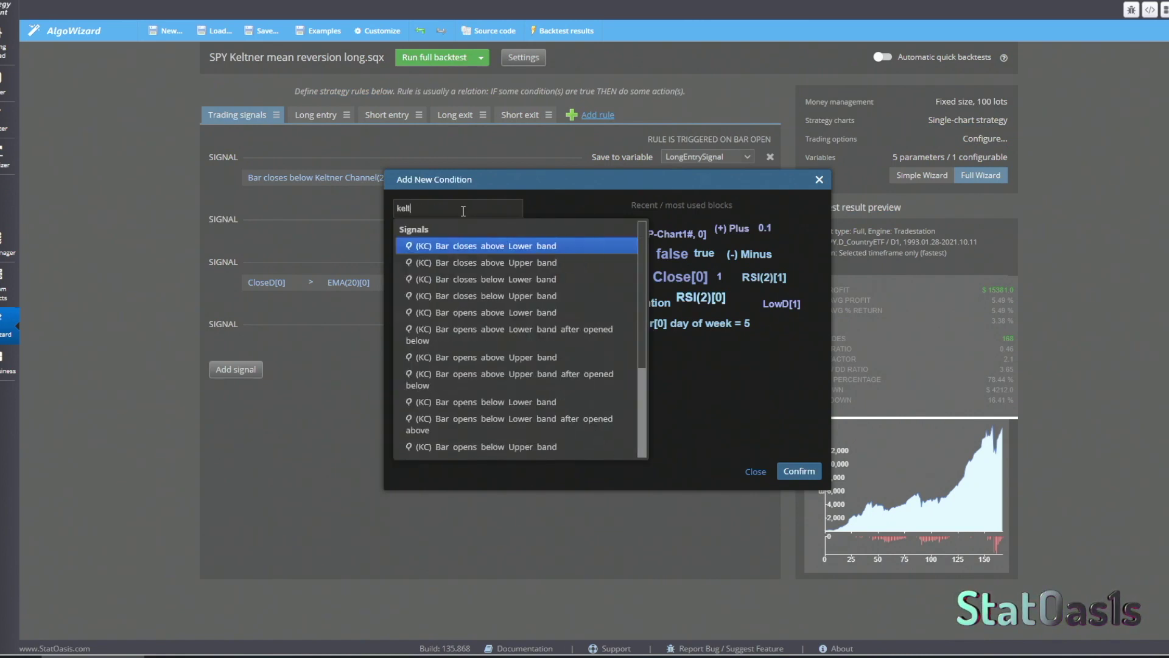
pyautogui.click(523, 268)
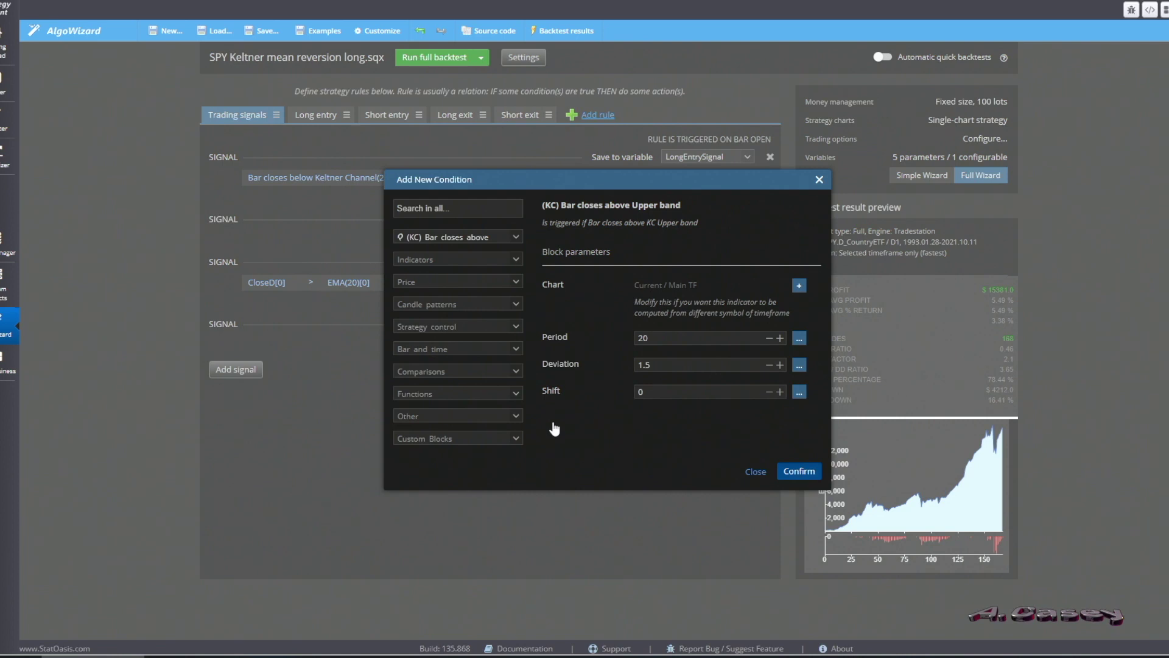
pyautogui.press('Return')
pyautogui.click(744, 281)
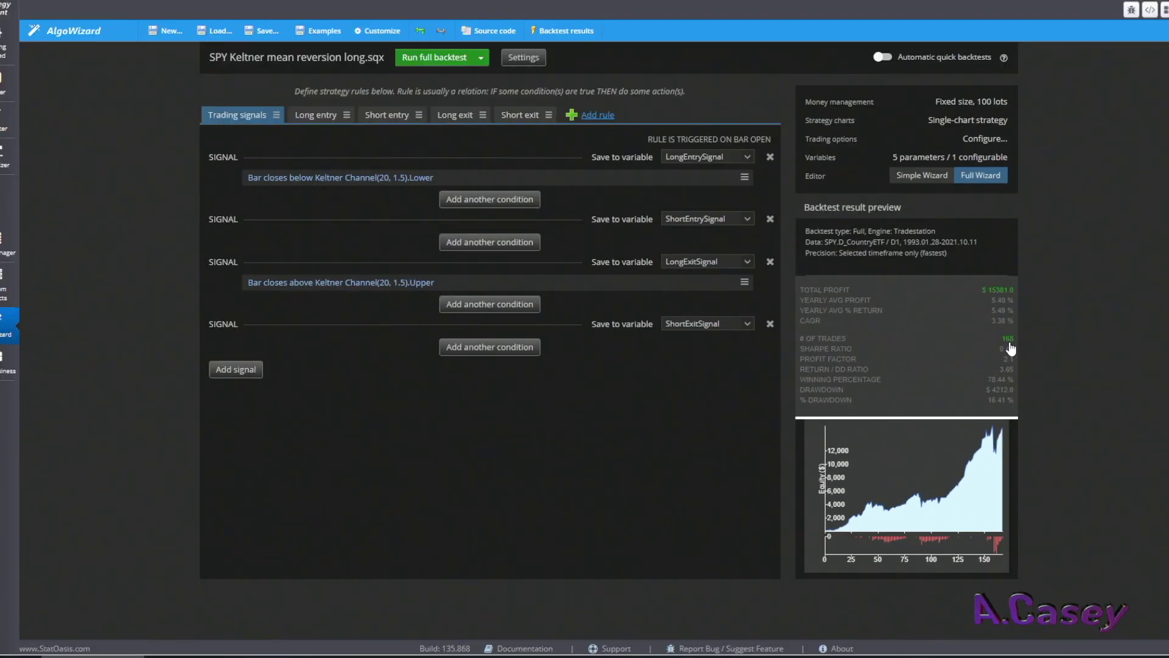
pyautogui.click(445, 62)
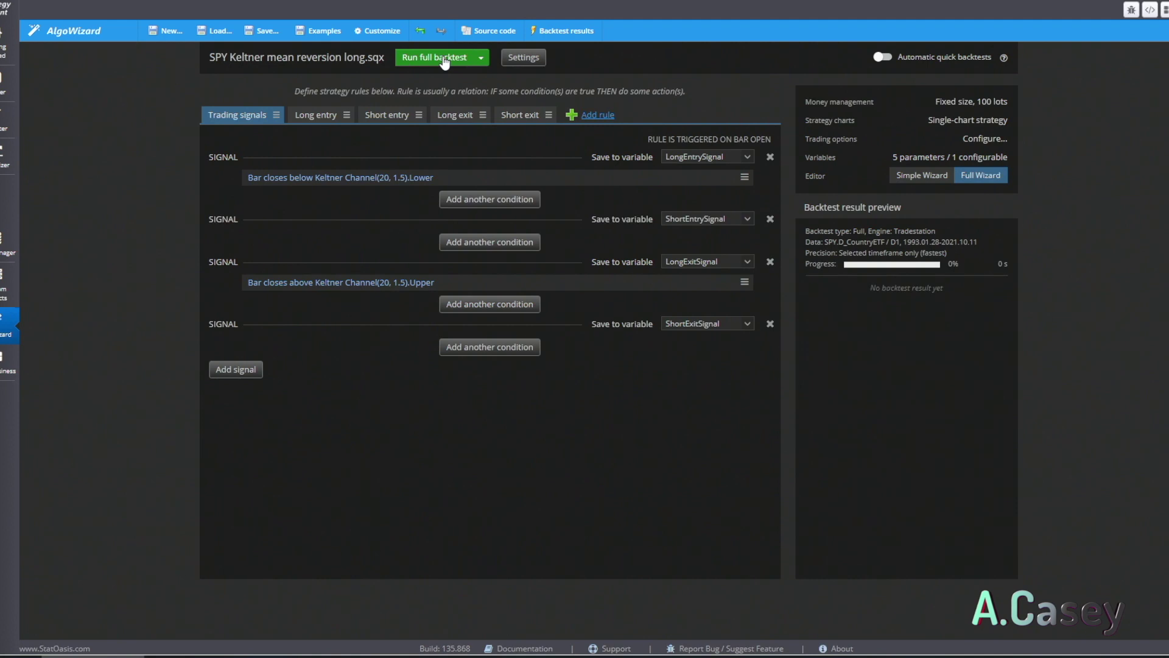
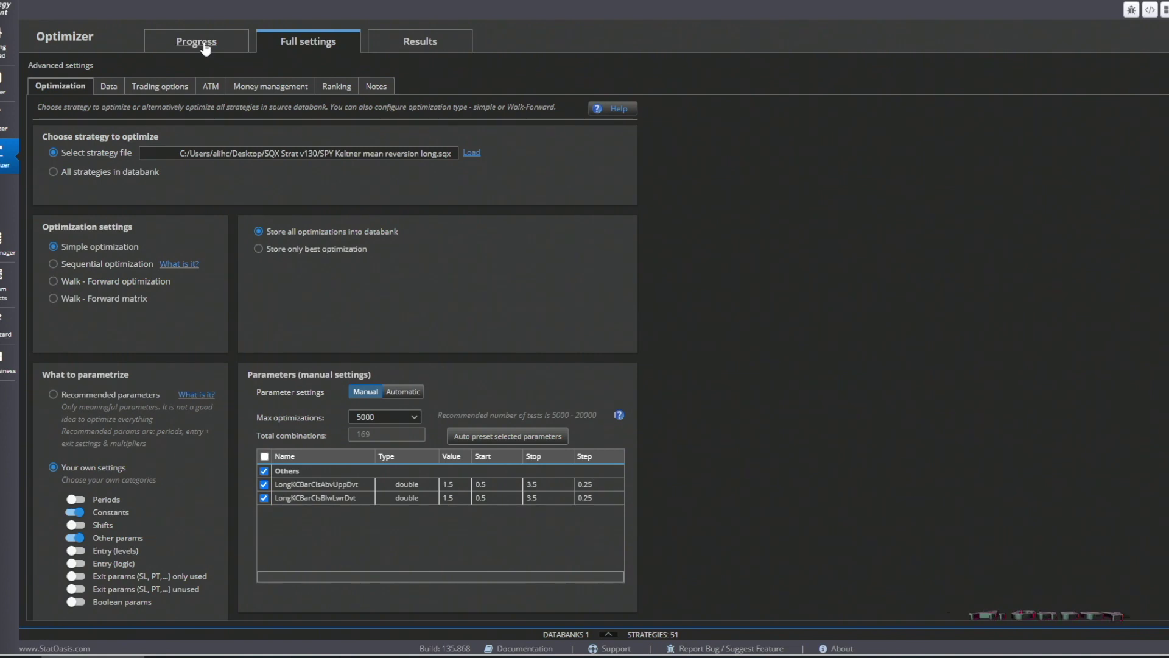
# In the Optimizer, start the optimization of both Keltner deviation parameters and remove the old results from the Results databank
pyautogui.click(199, 44)
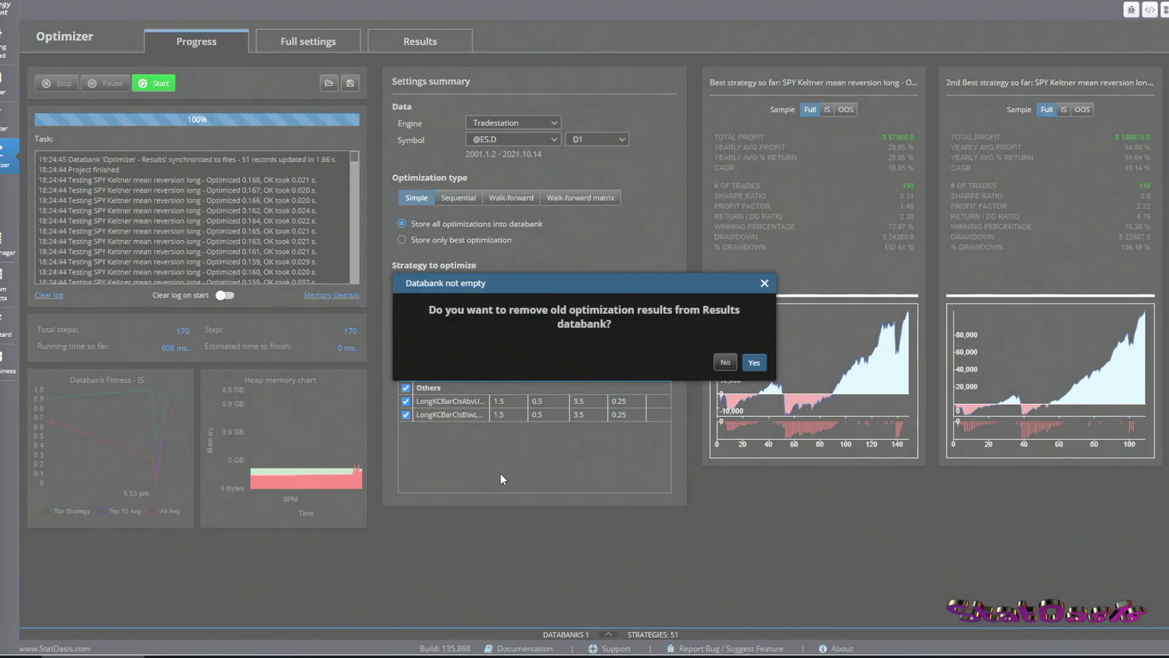
pyautogui.click(753, 363)
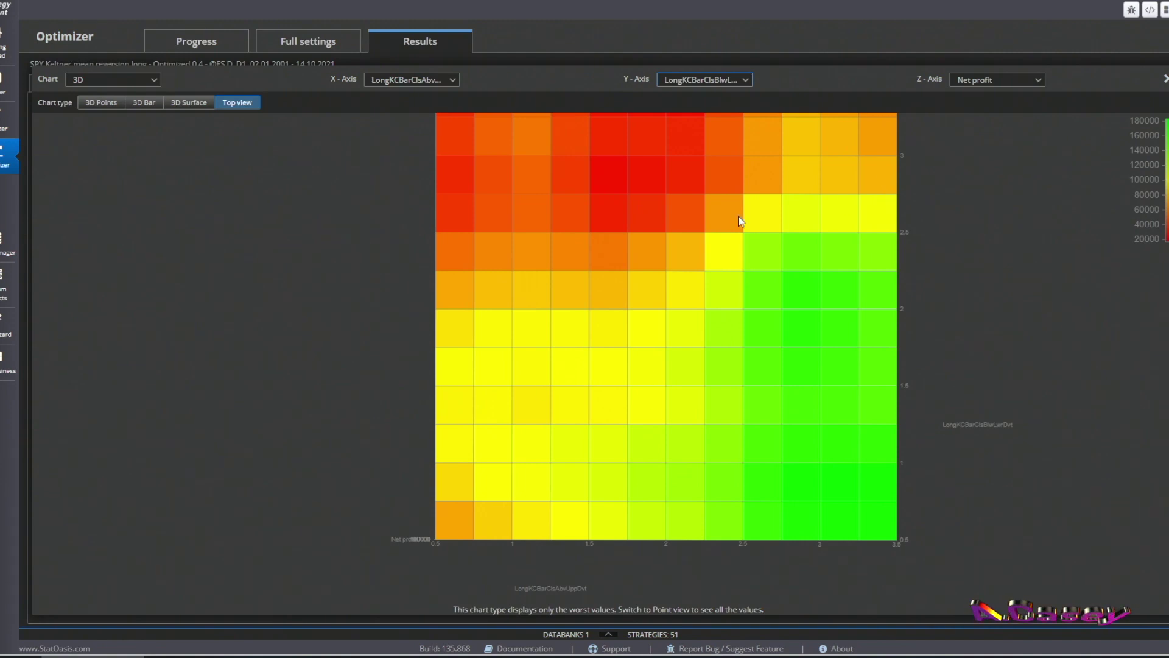
# Examine the net profit optimization results as a 3D surface from several angles along both deviation axes
pyautogui.click(197, 104)
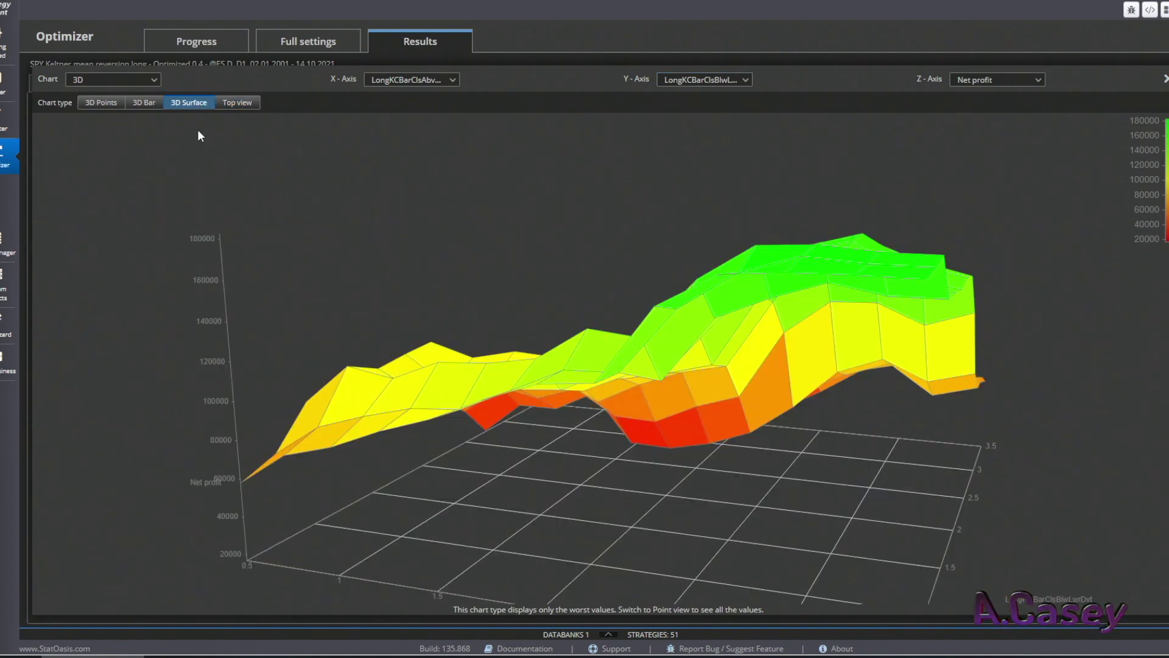
pyautogui.scroll(2, 689, 405)
pyautogui.moveTo(690, 404); pyautogui.dragTo(760, 316)
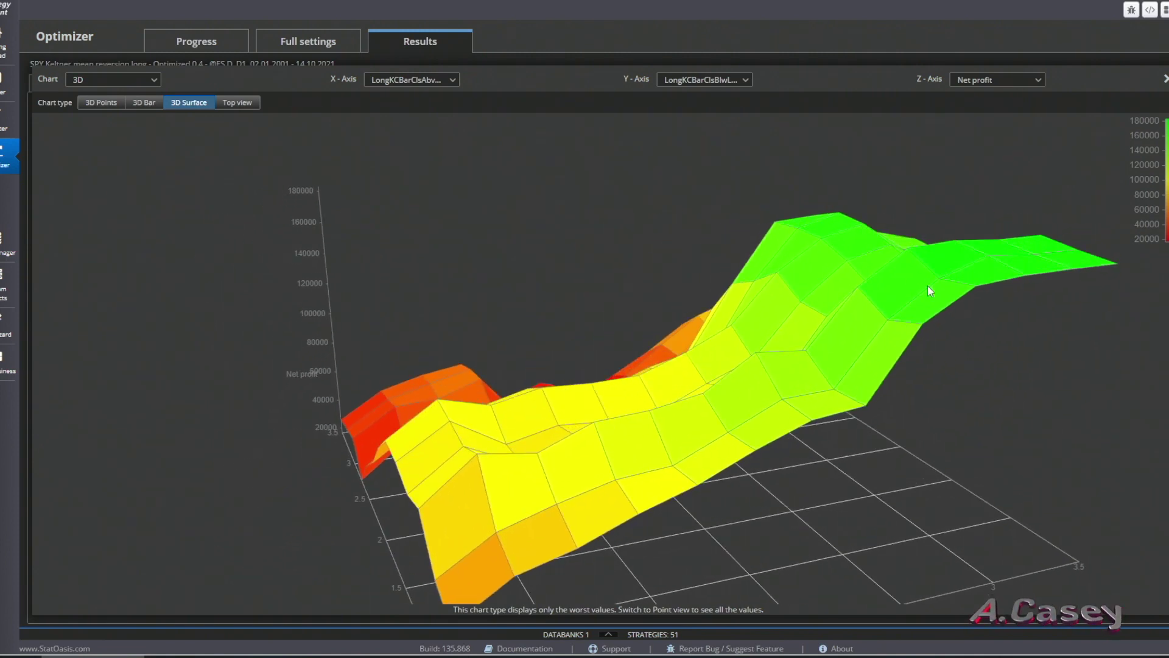
pyautogui.moveTo(876, 284); pyautogui.dragTo(535, 201)
pyautogui.moveTo(414, 307); pyautogui.dragTo(473, 321)
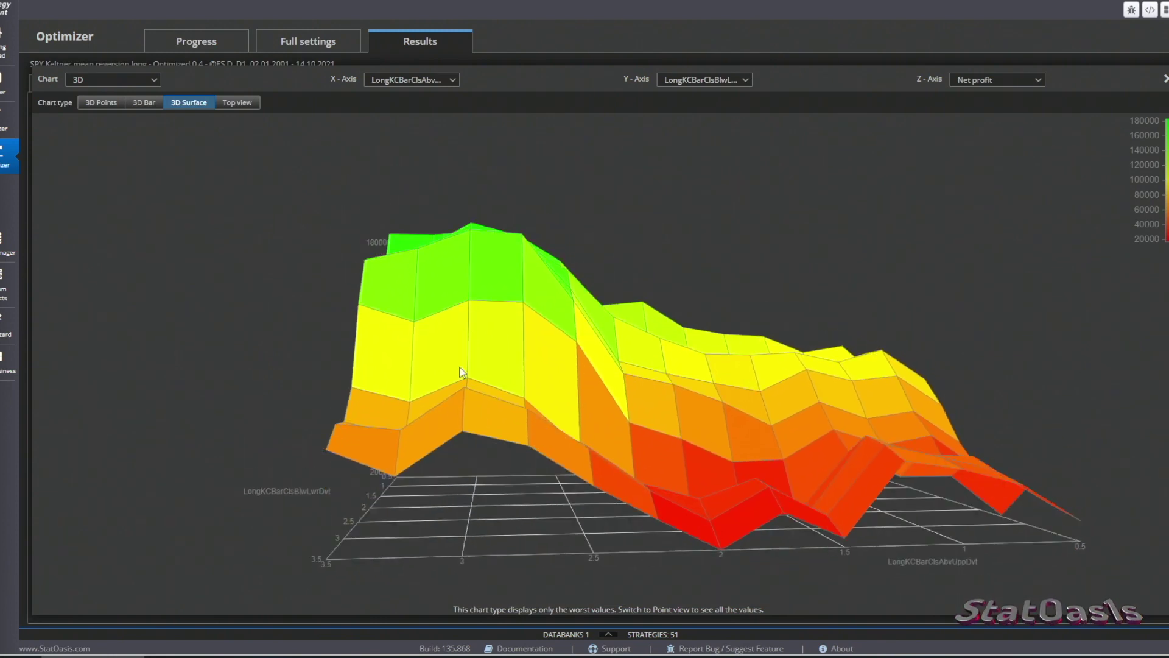
pyautogui.scroll(5, 481, 410)
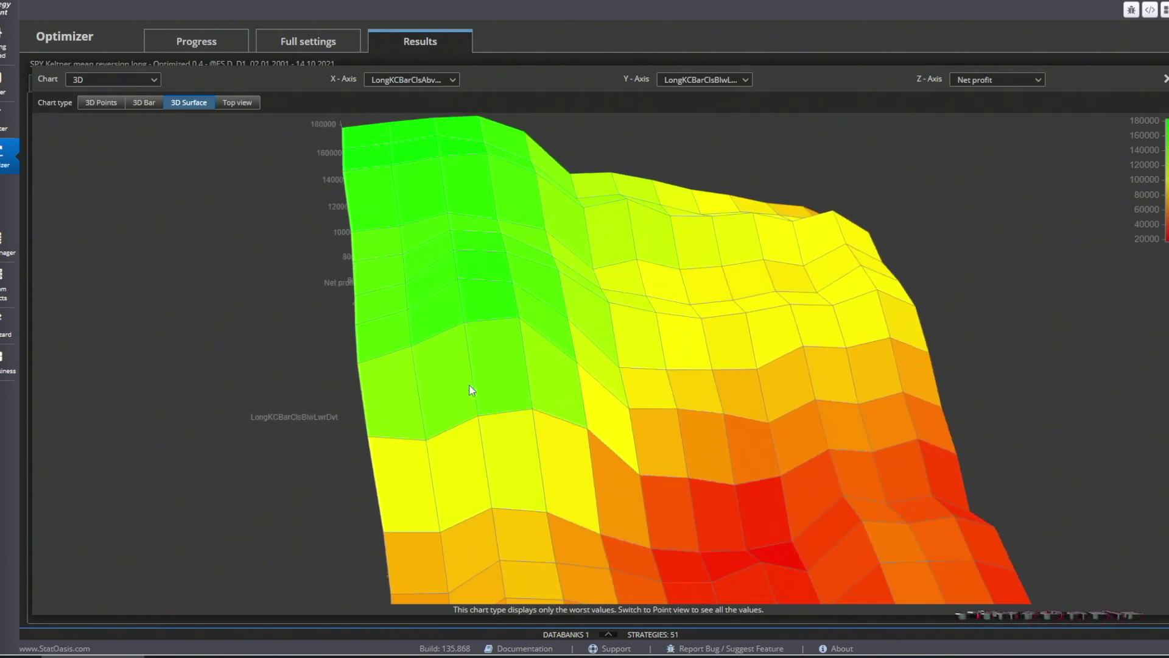
pyautogui.moveTo(449, 238); pyautogui.dragTo(577, 272)
pyautogui.moveTo(511, 449); pyautogui.dragTo(528, 333)
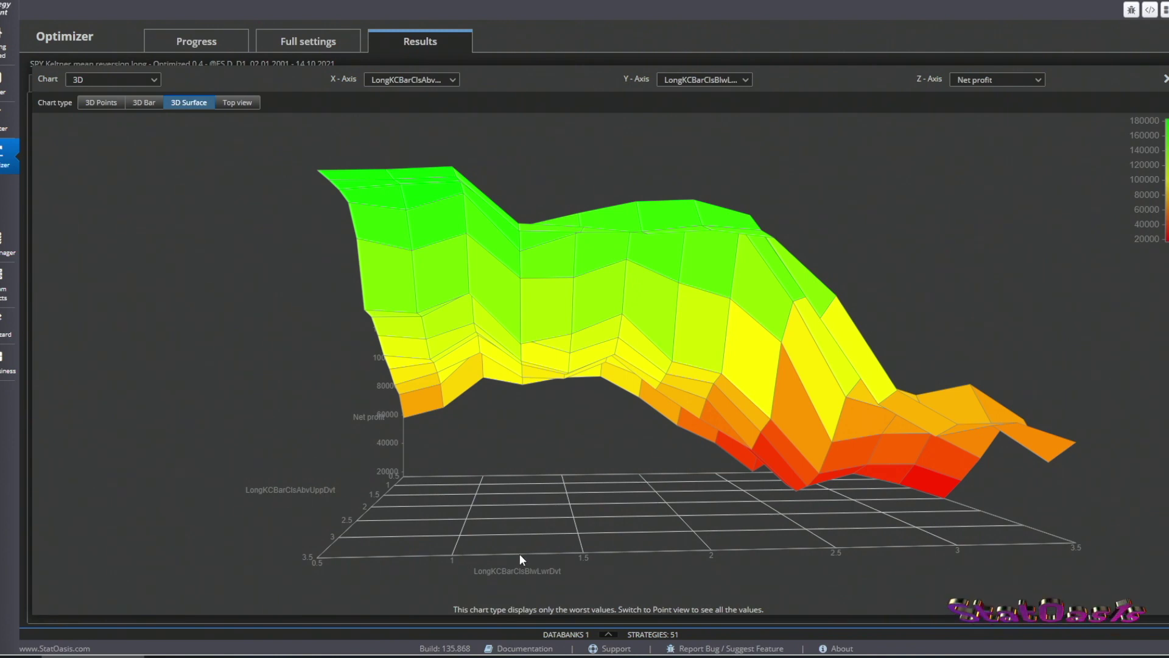
pyautogui.moveTo(520, 554); pyautogui.dragTo(660, 509)
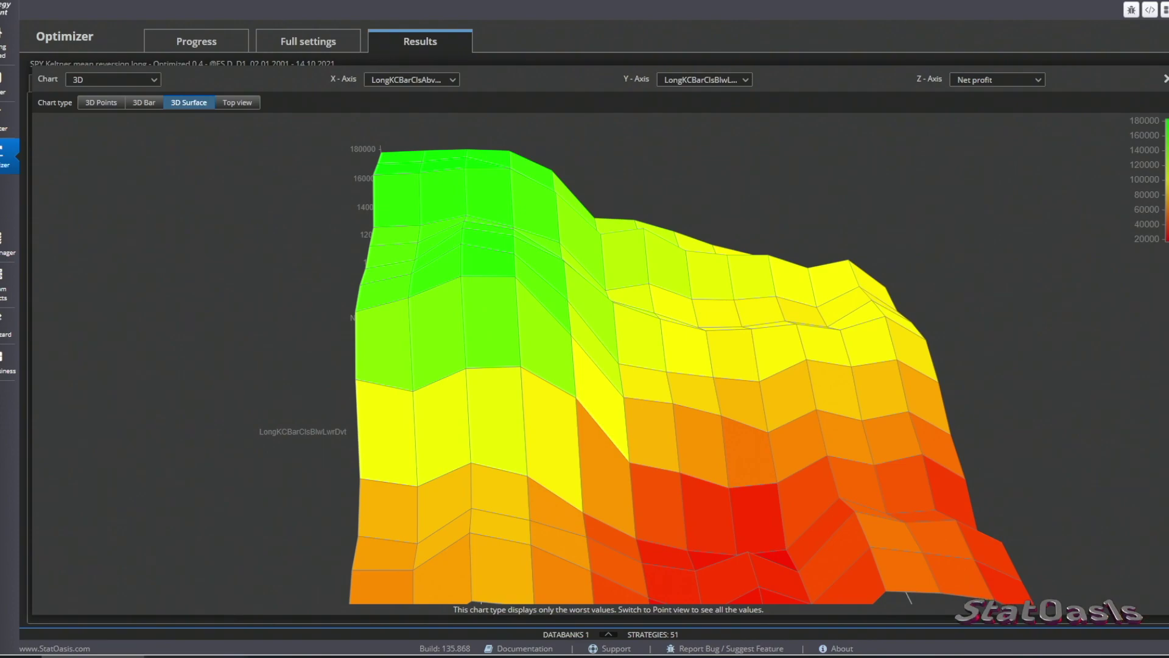
# Compare net profit across the lower and upper deviation combinations in the top view of the optimization chart
pyautogui.hotkey('alt', 'Tab')
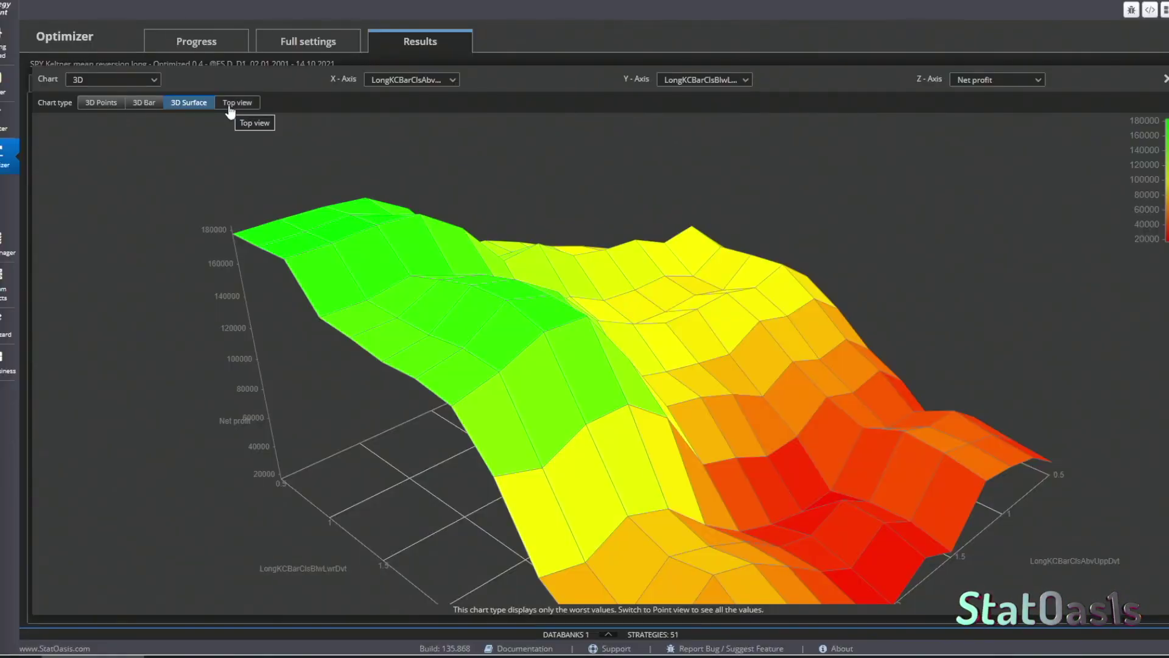
pyautogui.click(229, 105)
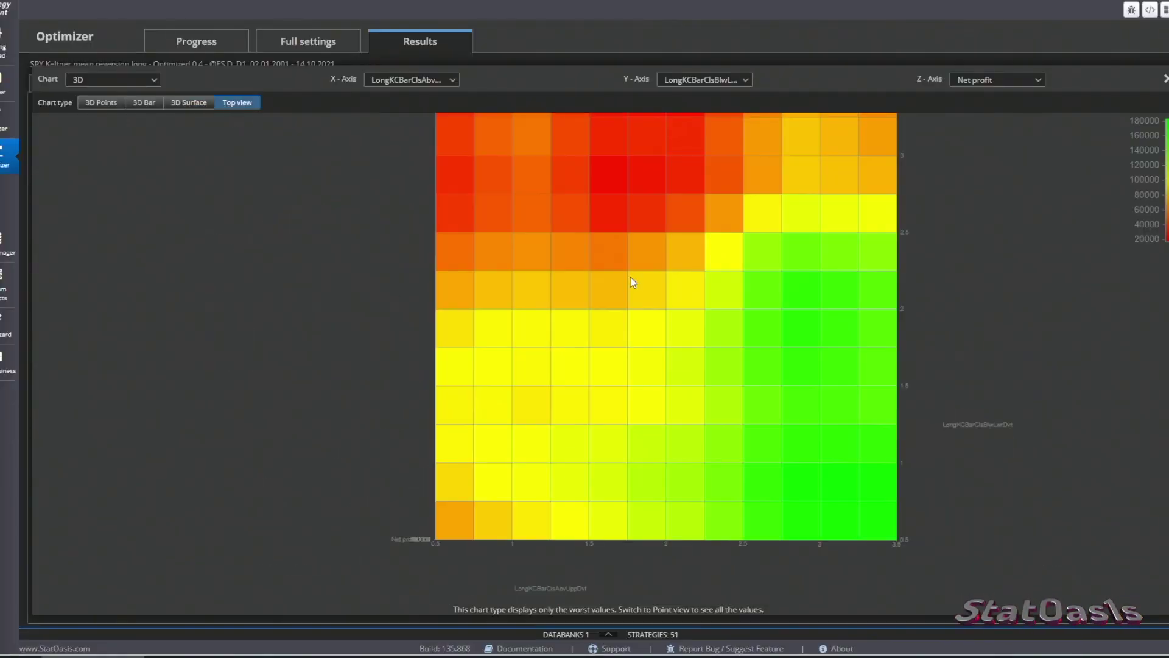
pyautogui.scroll(-1, 631, 281)
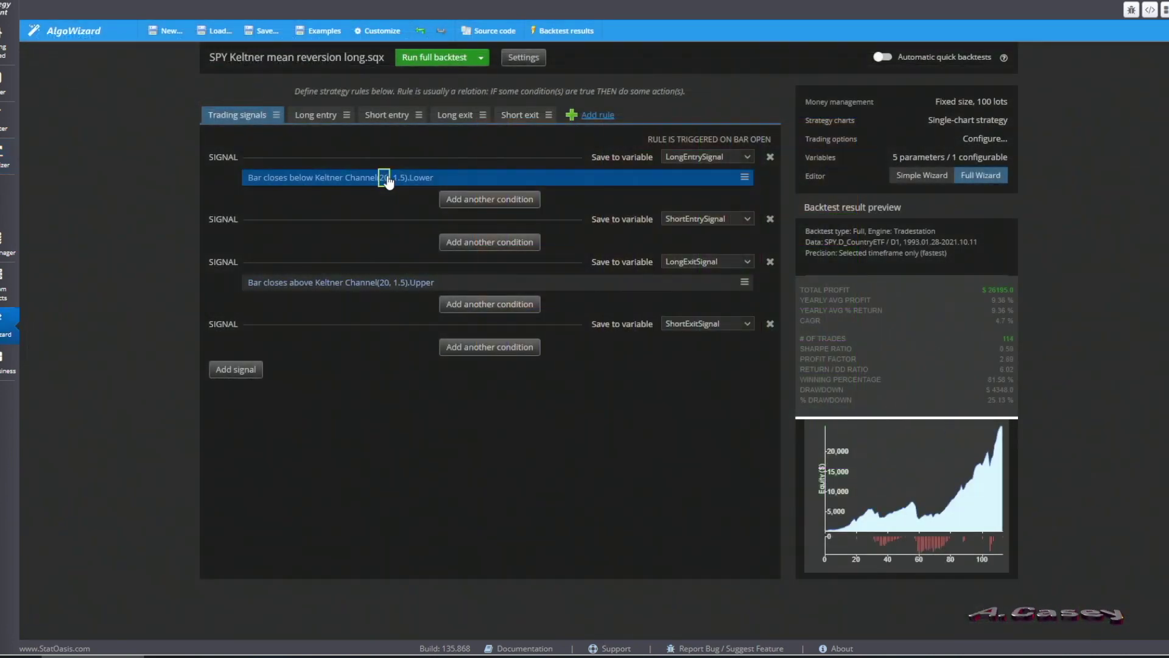
# In AlgoWizard, set the deviation of the long entry's Keltner lower-band condition to 1.25
pyautogui.click(386, 177)
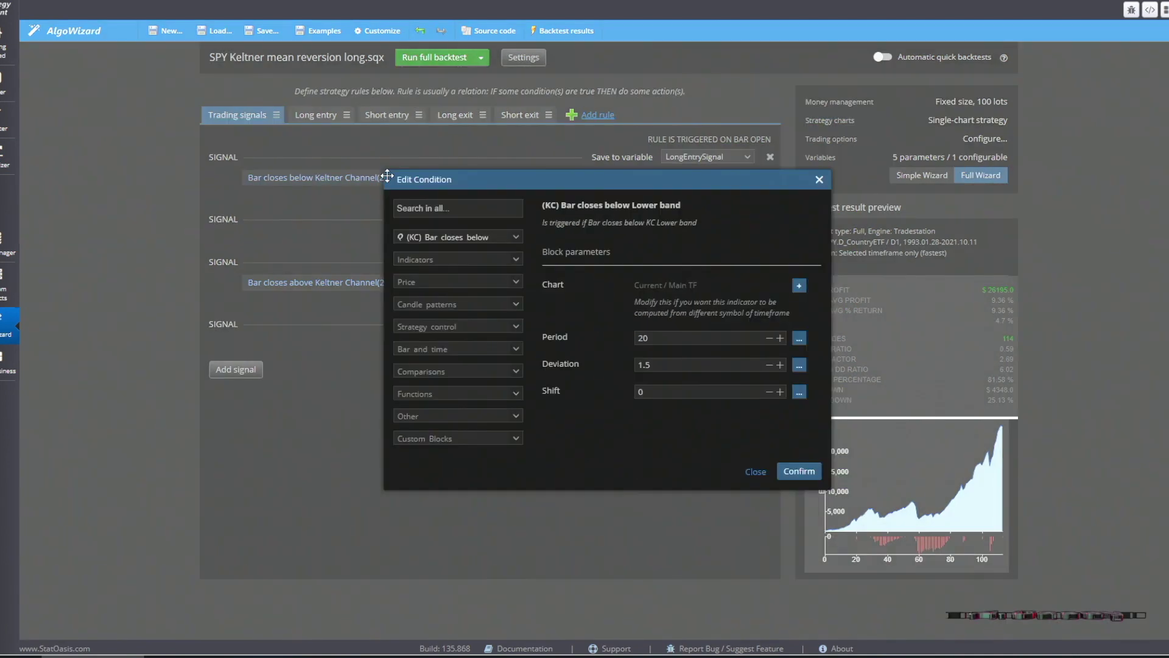
pyautogui.click(555, 363)
pyautogui.write('1.25')
pyautogui.click(807, 476)
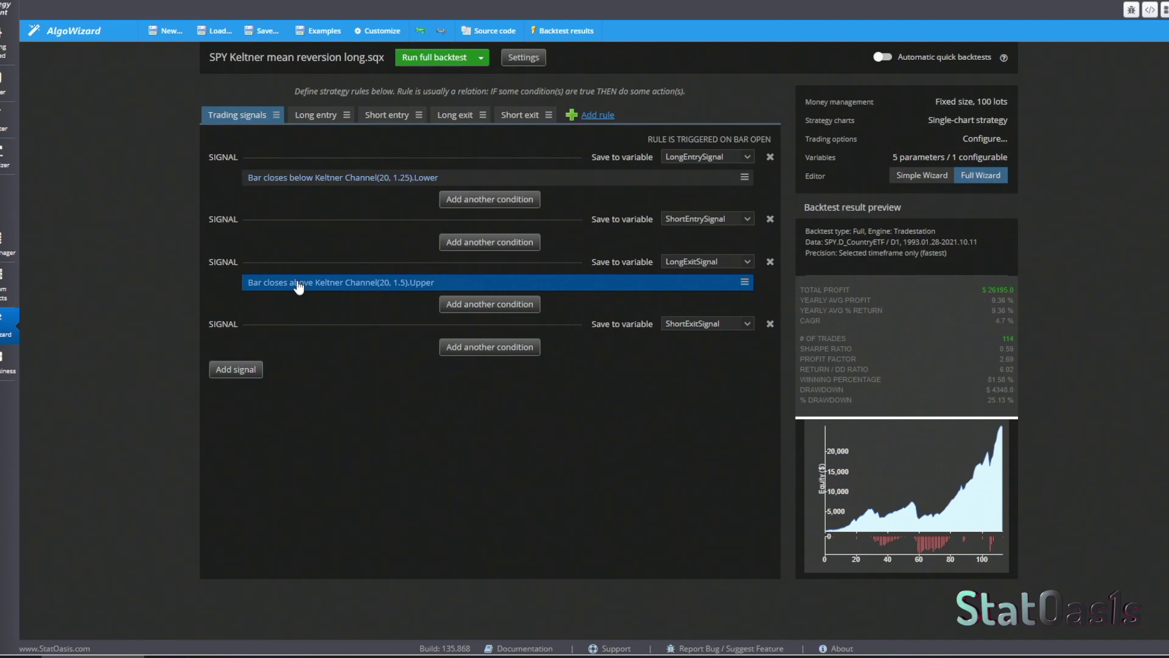
# Set the deviation of the long exit's Keltner upper-band condition to 3
pyautogui.click(301, 283)
pyautogui.click(582, 363)
pyautogui.write('3')
pyautogui.click(794, 470)
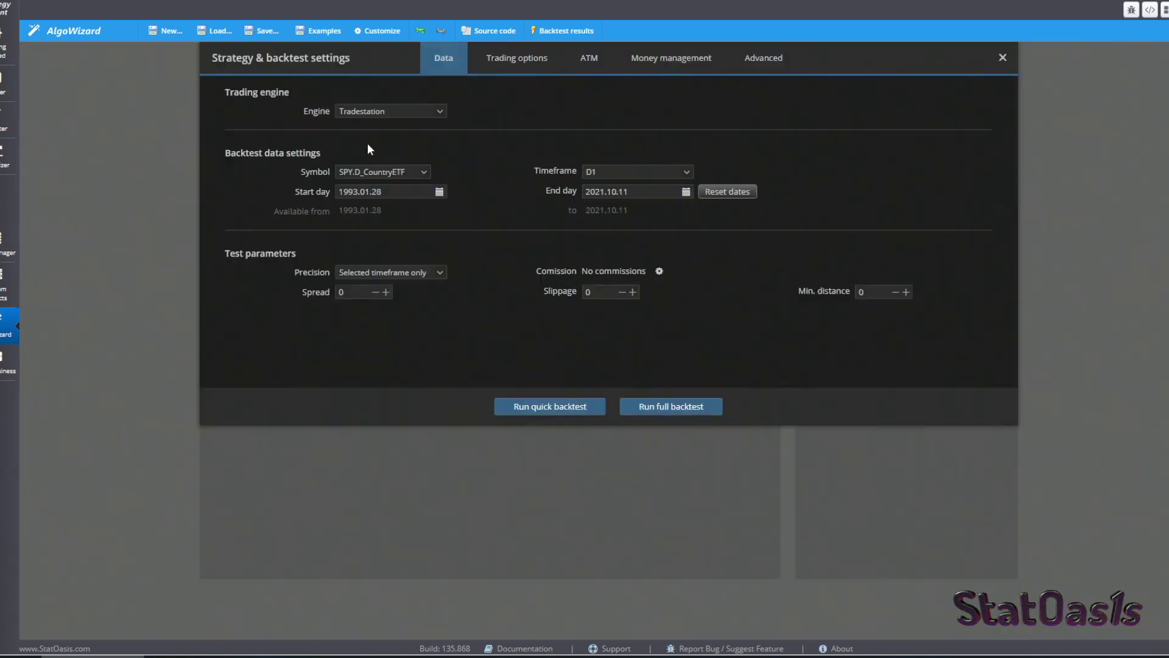
# Check the money management settings of the SPY Keltner trendfollowing long strategy and run its full backtest
pyautogui.click(652, 61)
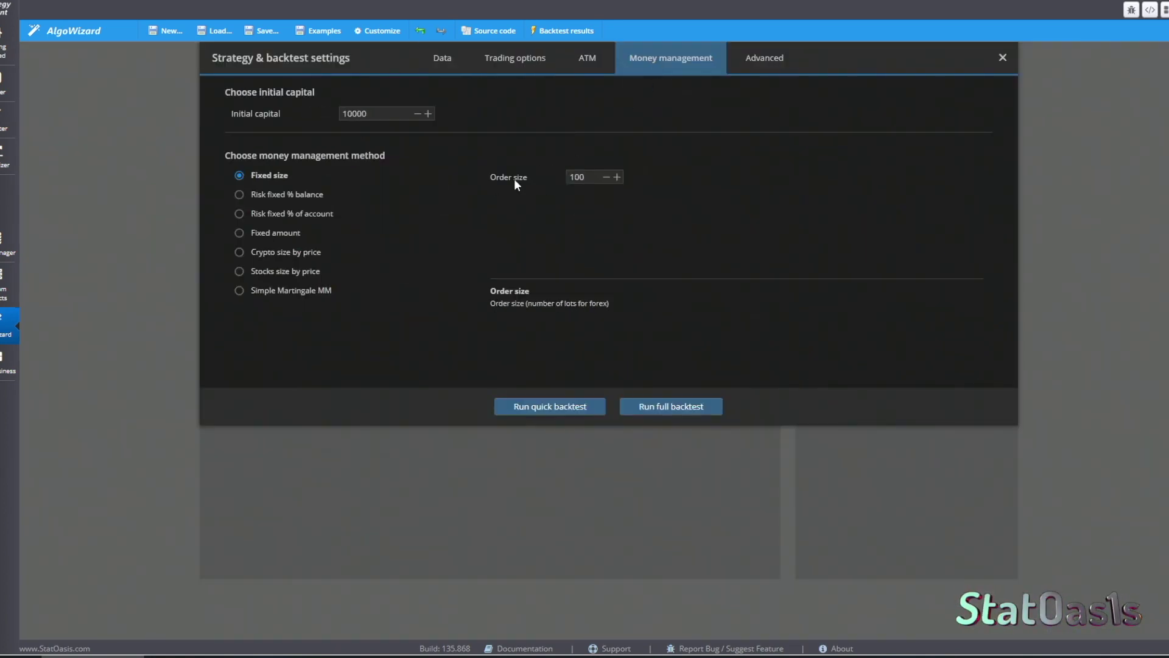
pyautogui.click(381, 485)
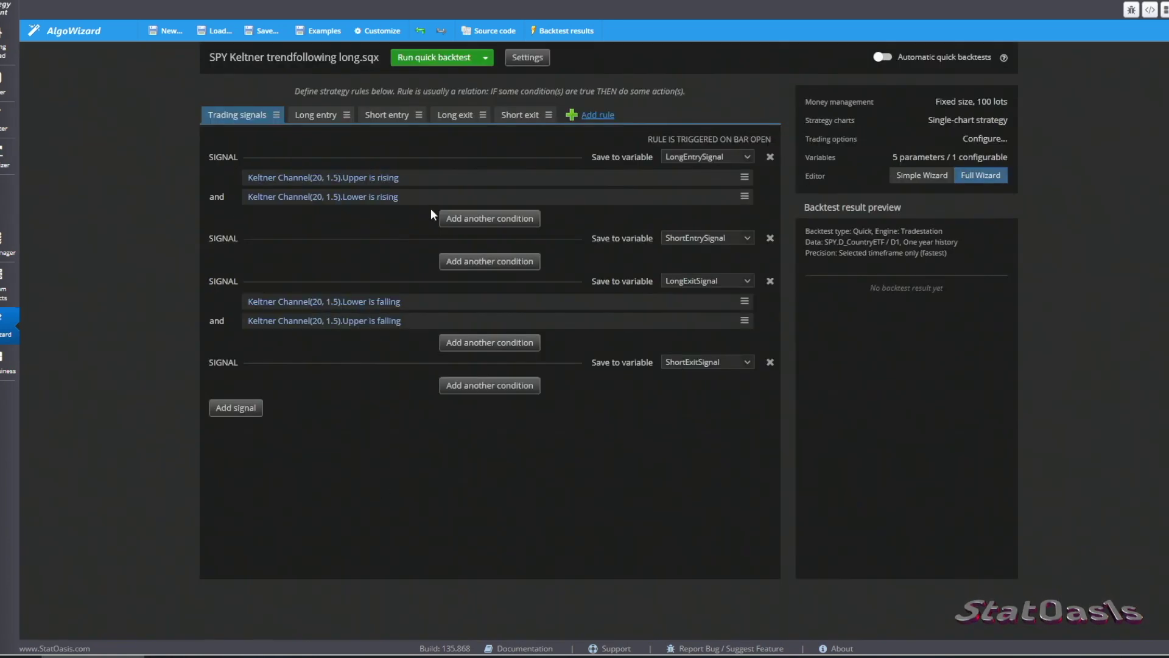
pyautogui.click(487, 57)
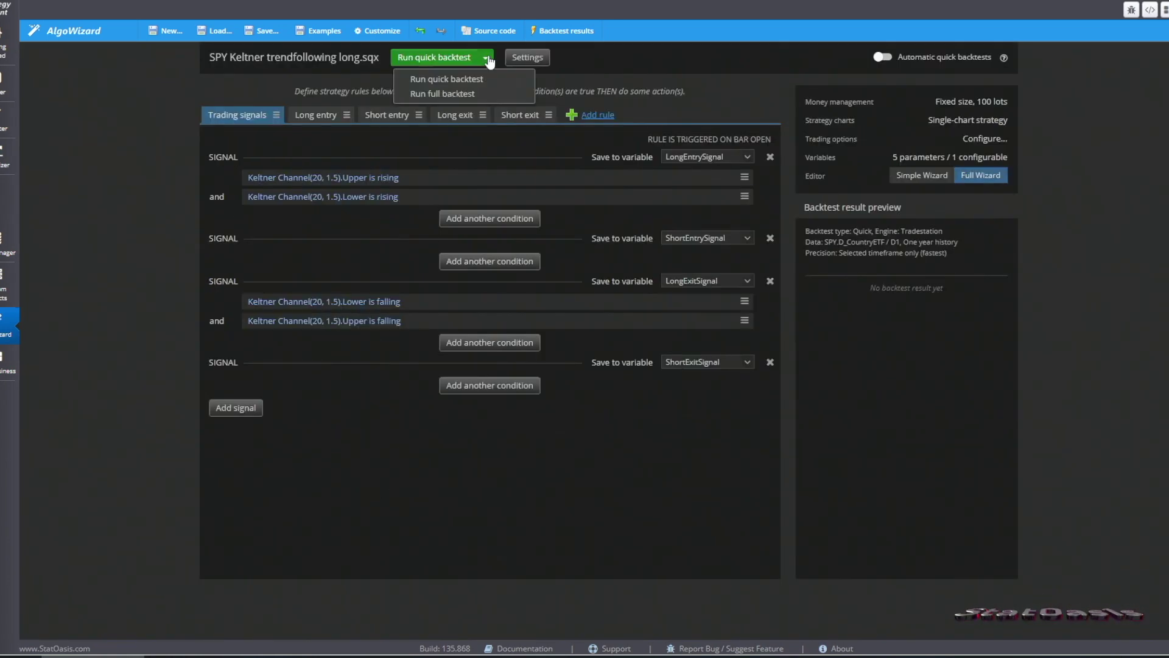
pyautogui.click(459, 94)
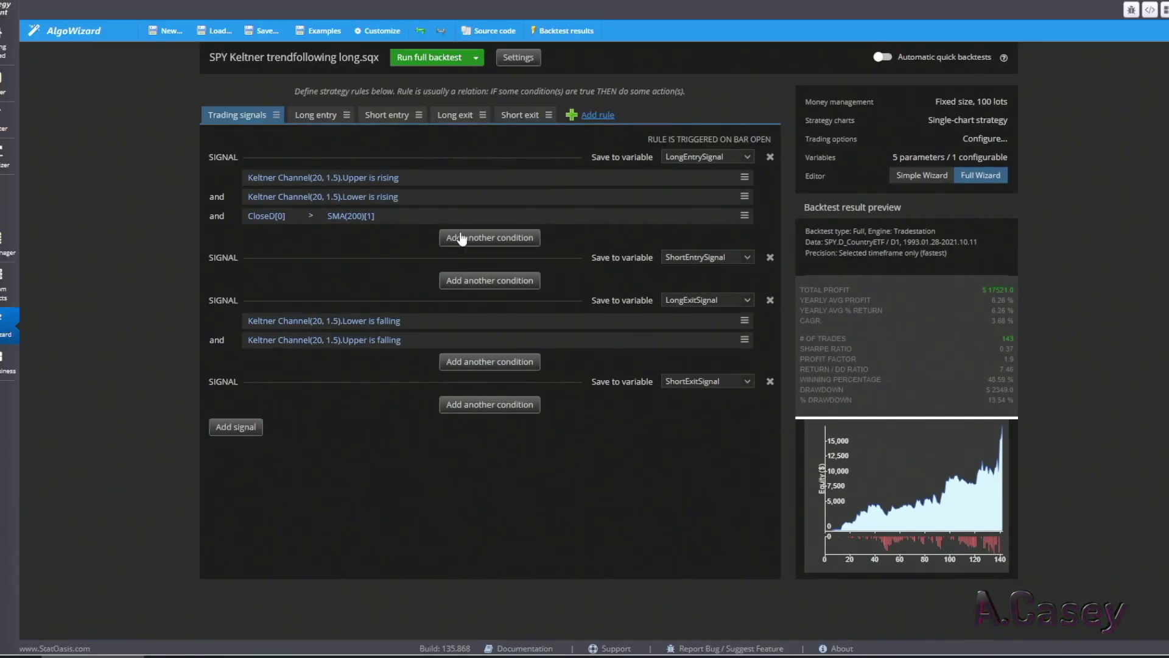
# Replace the CloseD[0] > SMA(200)[1] filter in the long entry signal with "ADX(14) is rising"
pyautogui.click(744, 215)
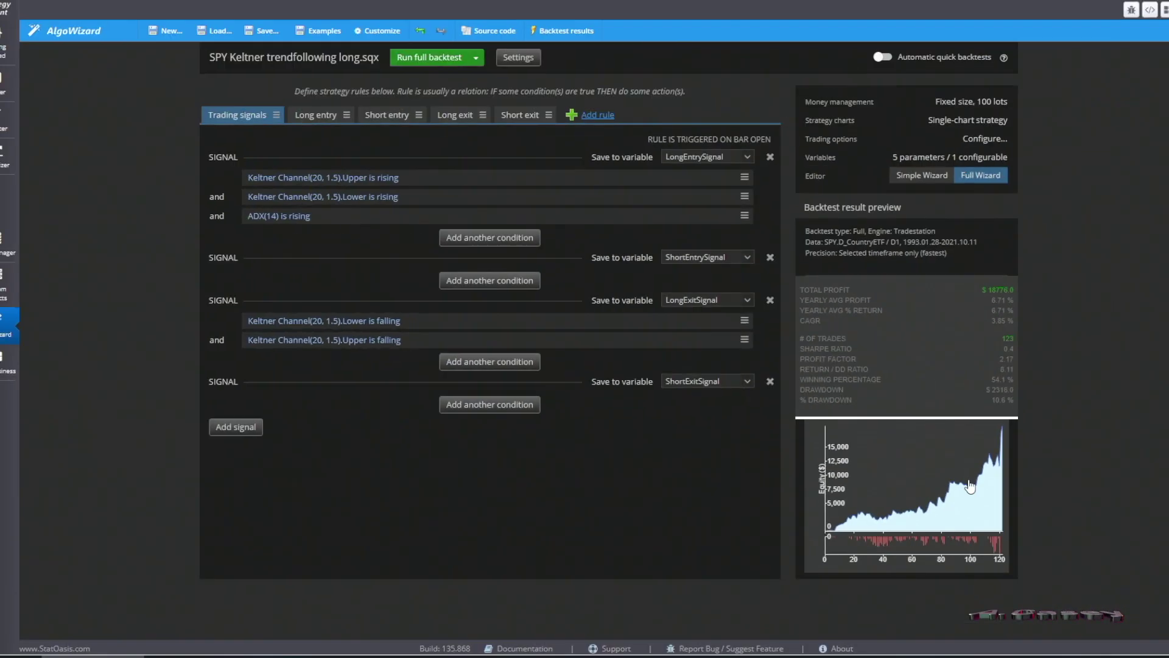
# Review the backtest's overview, equity chart and trade analysis, and switch to the SPY chart in TradingView
pyautogui.click(968, 487)
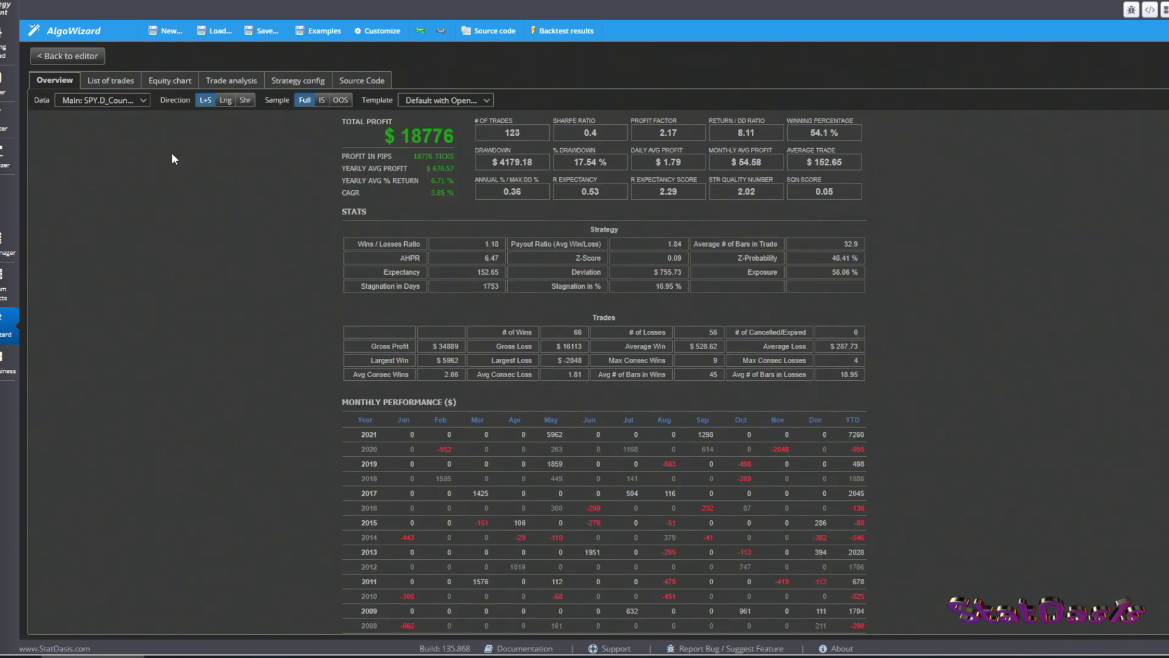
pyautogui.click(169, 80)
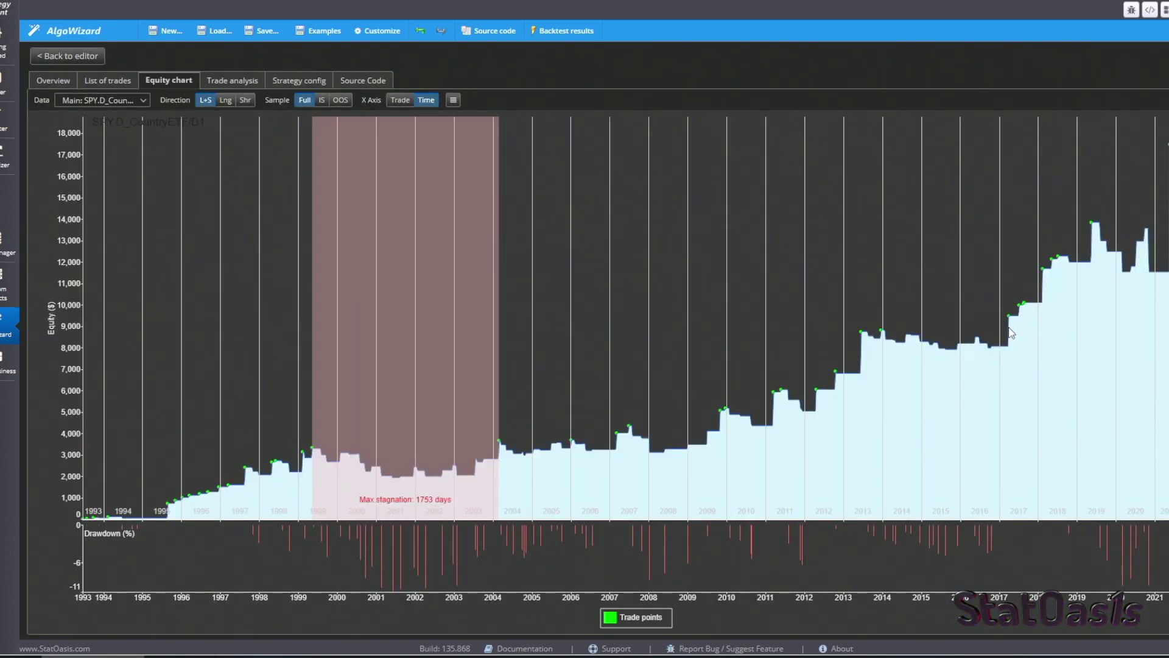
pyautogui.click(232, 80)
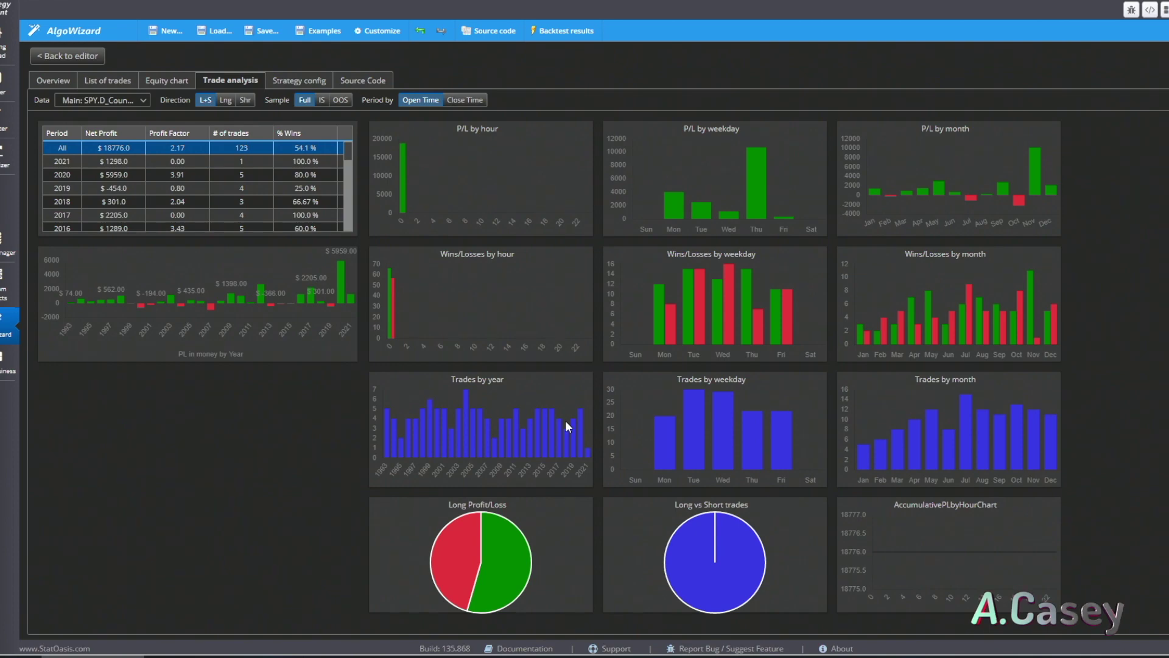
pyautogui.click(244, 649)
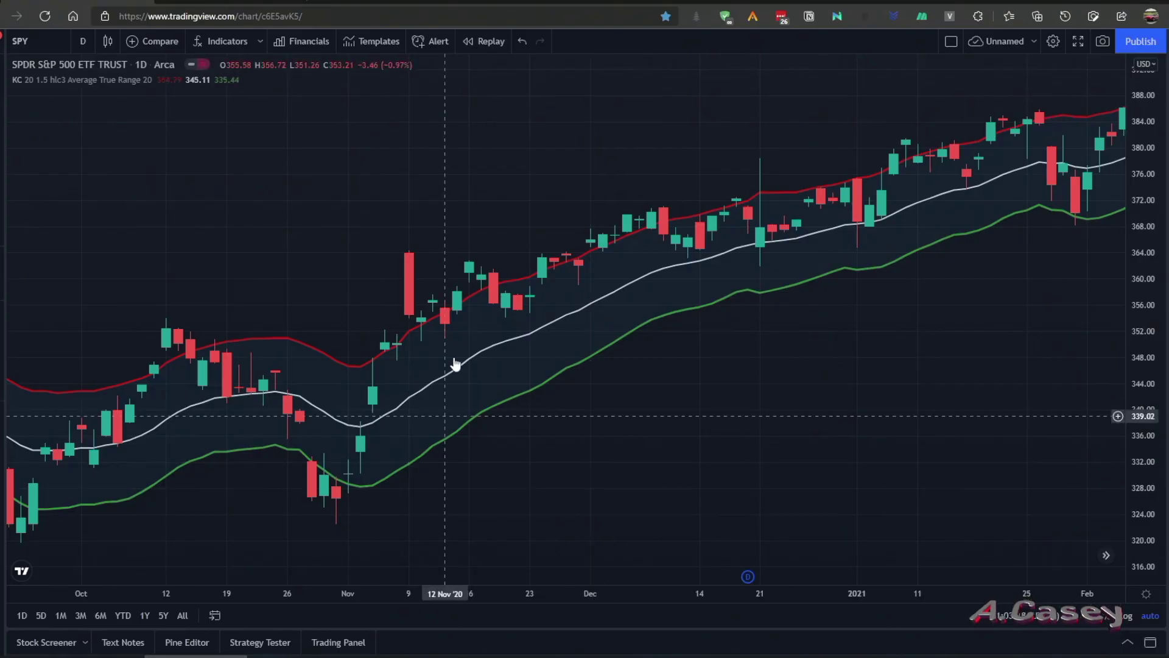